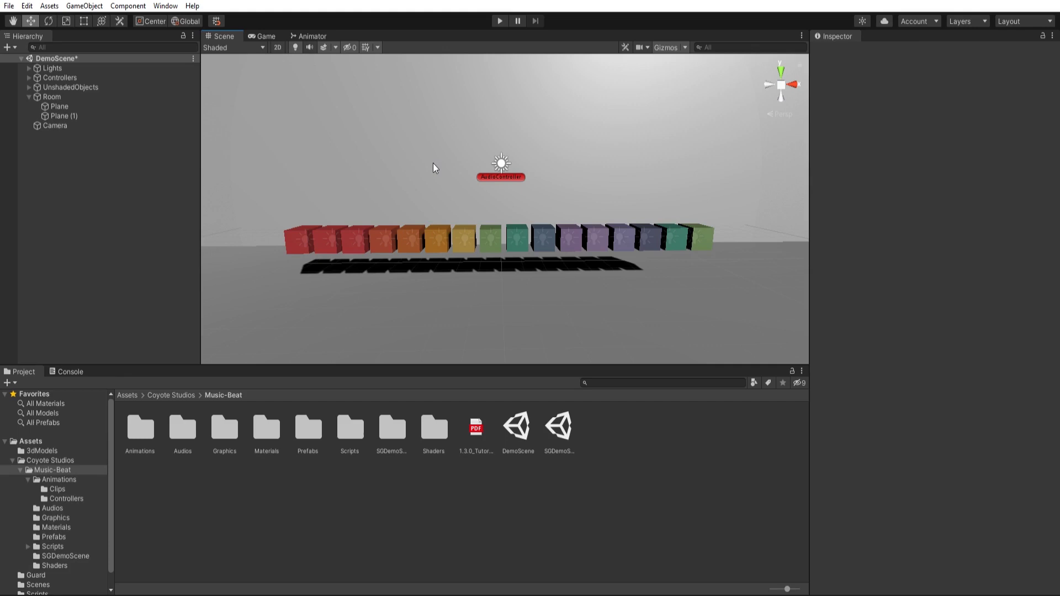
# Step: Add the DancingBot prefab from the Music-Beat Prefabs folder to the DemoScene hierarchy
pyautogui.keyDown('alt'); pyautogui.moveTo(499, 196); pyautogui.dragTo(499, 220); pyautogui.keyUp('alt')
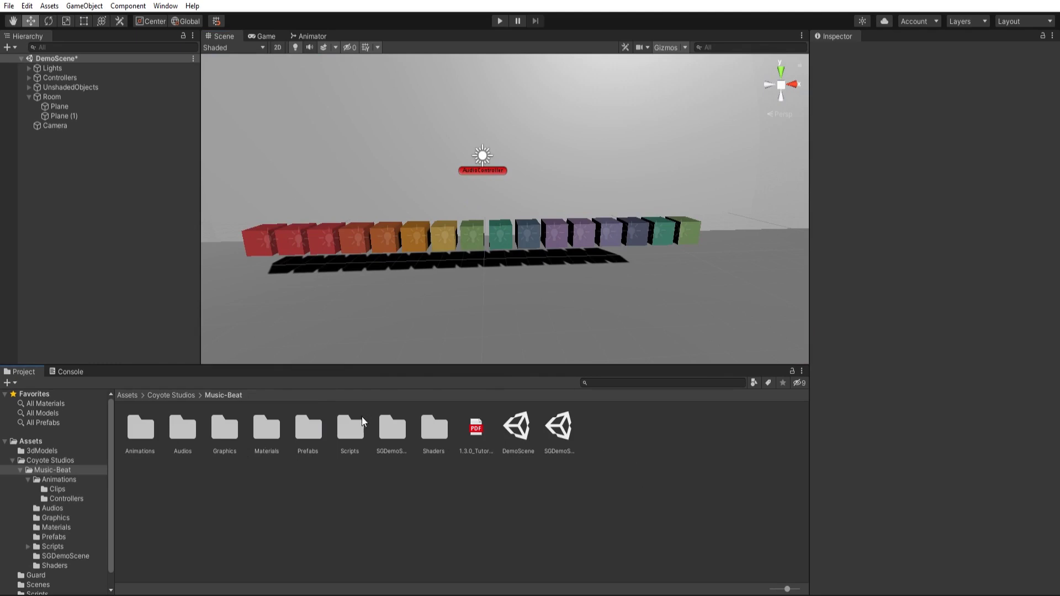
pyautogui.doubleClick(312, 417)
pyautogui.click(325, 478)
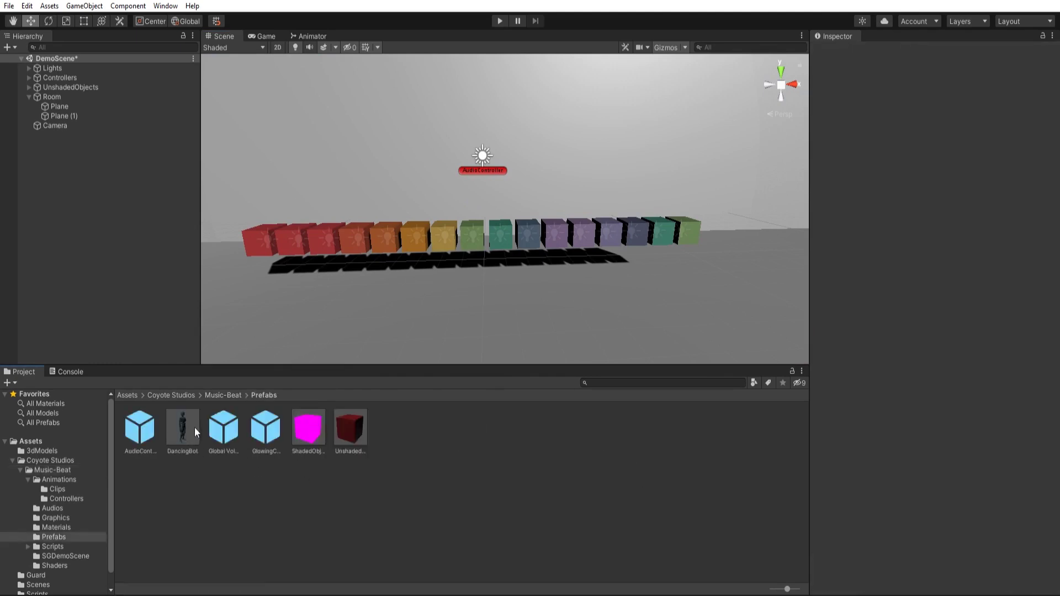
pyautogui.click(192, 429)
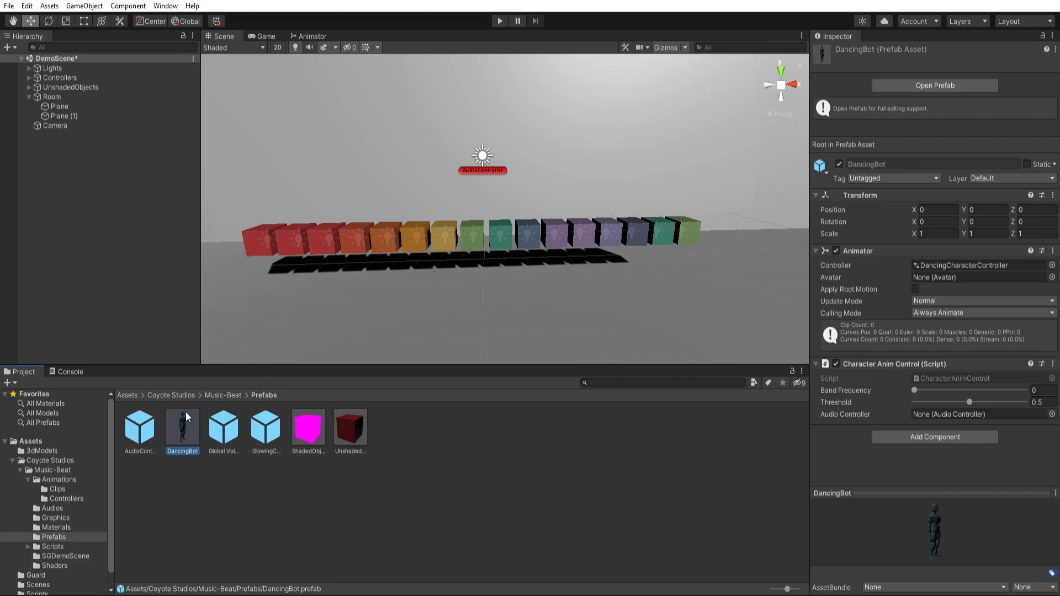
pyautogui.moveTo(186, 418); pyautogui.dragTo(130, 189)
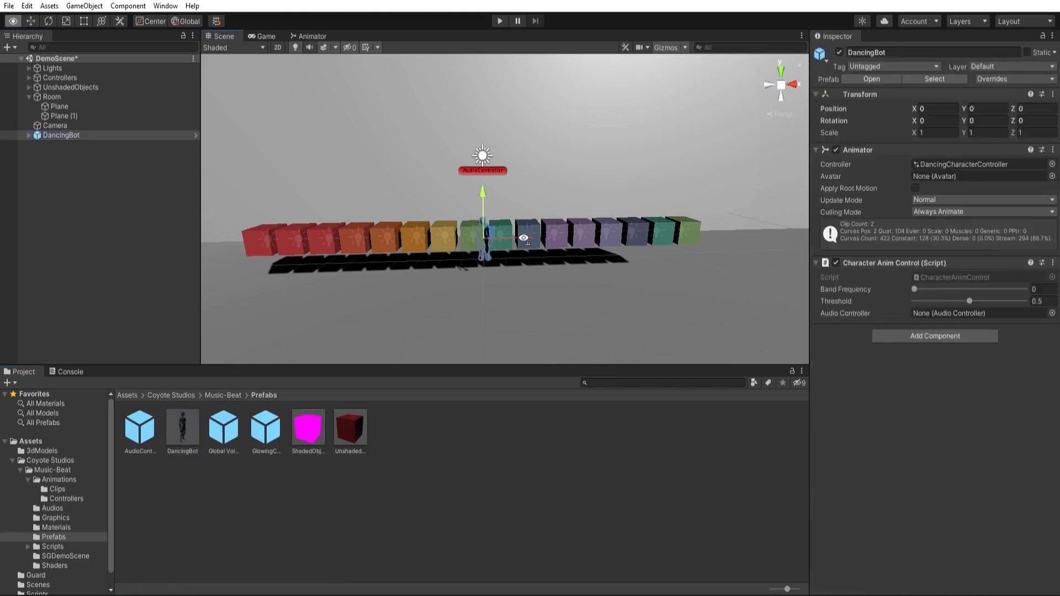
# Step: Move the DancingBot along the Z axis in front of the cube row, to about -2.07
pyautogui.moveTo(523, 237); pyautogui.dragTo(518, 235, button='right')
pyautogui.moveTo(709, 158); pyautogui.dragTo(541, 200, button='right')
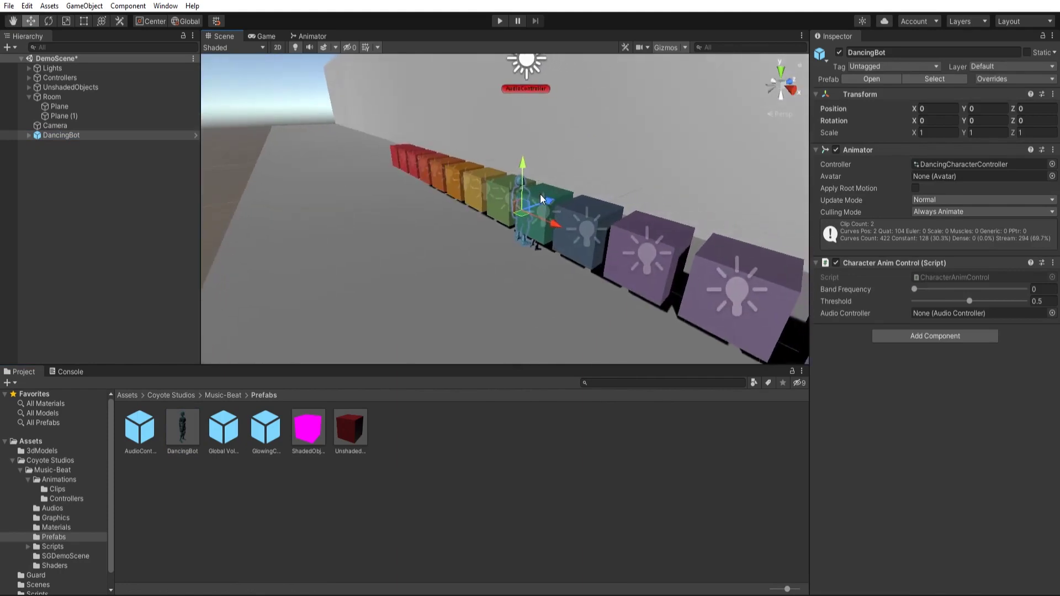
pyautogui.moveTo(546, 200); pyautogui.dragTo(485, 217)
pyautogui.moveTo(486, 217); pyautogui.dragTo(546, 224, button='right')
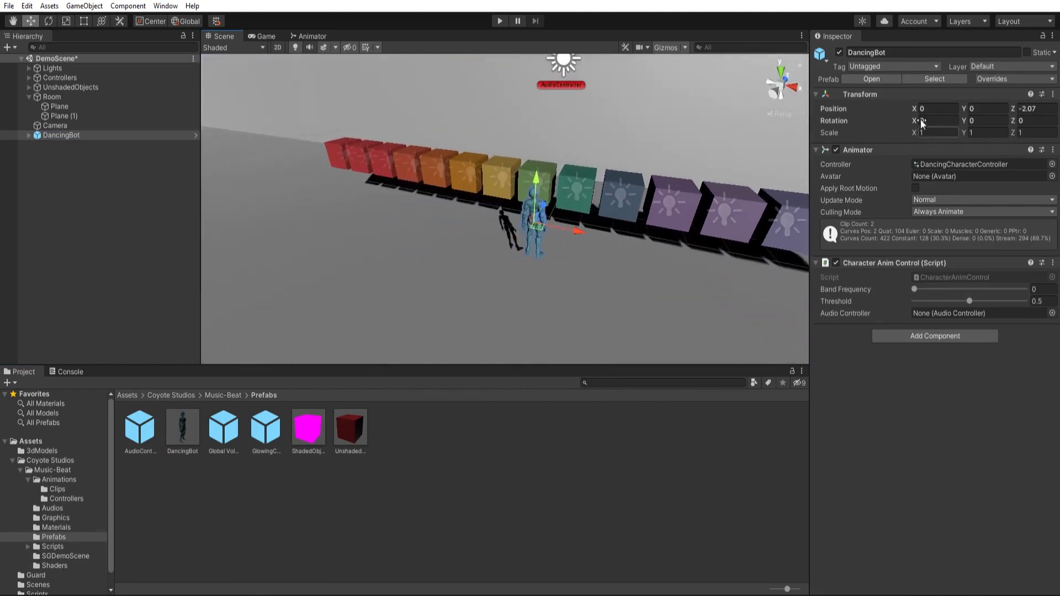
# Step: Try a scale of 3 on the DancingBot's X and Y axes
pyautogui.click(931, 131)
pyautogui.write('3')
pyautogui.click(982, 131)
pyautogui.write('3')
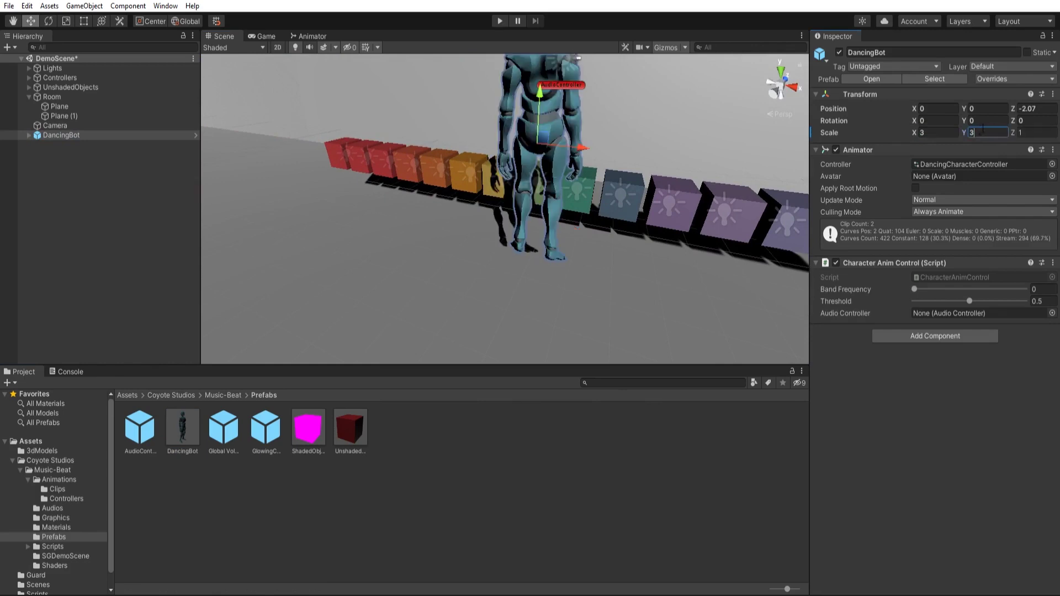
# Step: Set the DancingBot's scale to 2 on the X, Y and Z axes
pyautogui.doubleClick(984, 129)
pyautogui.write('2')
pyautogui.click(939, 131)
pyautogui.write('2')
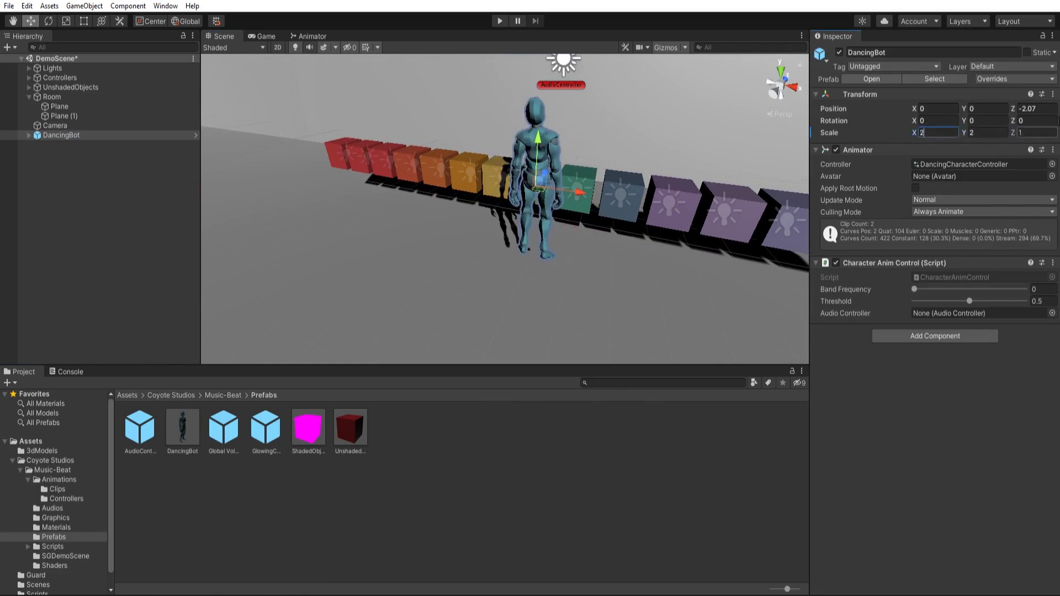
pyautogui.click(1034, 130)
pyautogui.write('2')
# Step: Set the DancingBot's Y rotation to 180 so it faces away from the cubes
pyautogui.moveTo(673, 163); pyautogui.dragTo(714, 174, button='right')
pyautogui.keyDown('alt'); pyautogui.moveTo(714, 173); pyautogui.dragTo(734, 173); pyautogui.keyUp('alt')
pyautogui.click(984, 119)
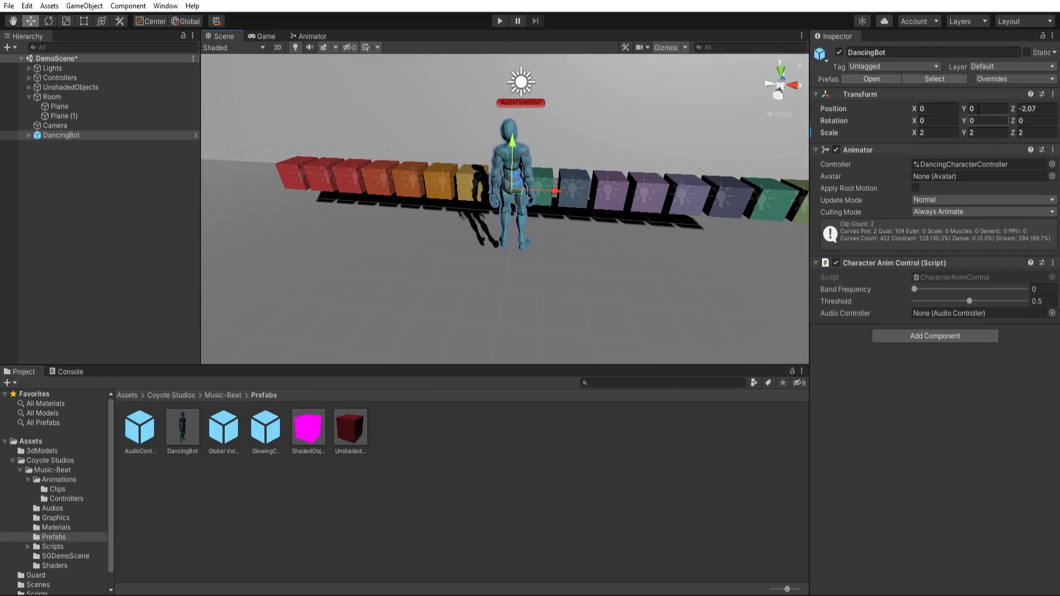
pyautogui.write('180')
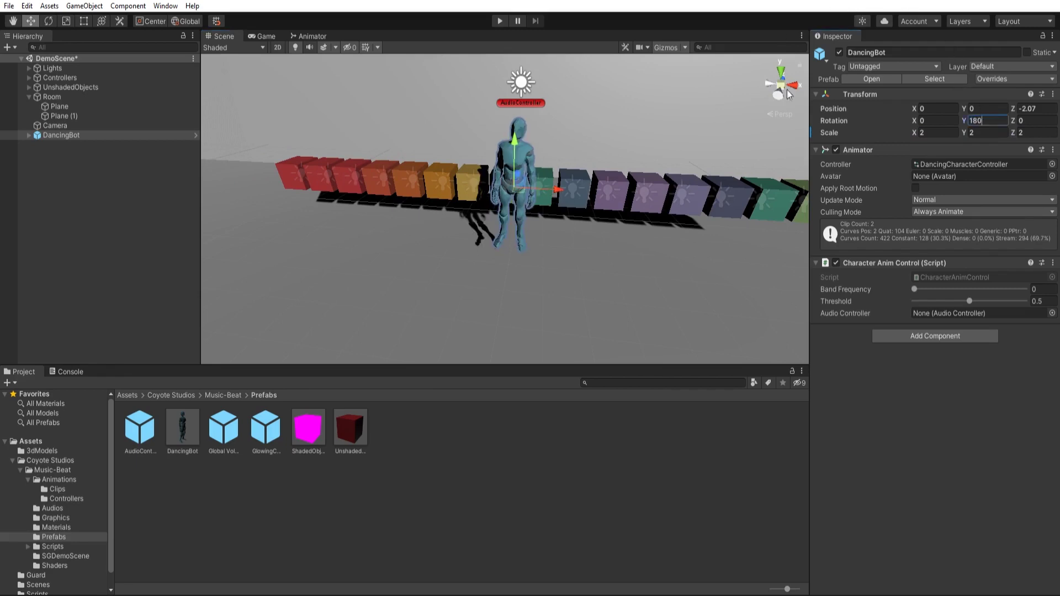
# Step: Lower the DancingBot onto the floor plane, to a Y position of about -1.311
pyautogui.moveTo(590, 229); pyautogui.dragTo(484, 200, button='right')
pyautogui.moveTo(484, 204); pyautogui.dragTo(448, 257)
pyautogui.moveTo(449, 256); pyautogui.dragTo(448, 258, button='right')
pyautogui.moveTo(448, 50); pyautogui.dragTo(448, 47)
pyautogui.keyDown('alt'); pyautogui.moveTo(552, 193); pyautogui.dragTo(568, 221); pyautogui.keyUp('alt')
# Step: Start play mode to test the scene with the DancingBot, and stop it again
pyautogui.click(499, 21)
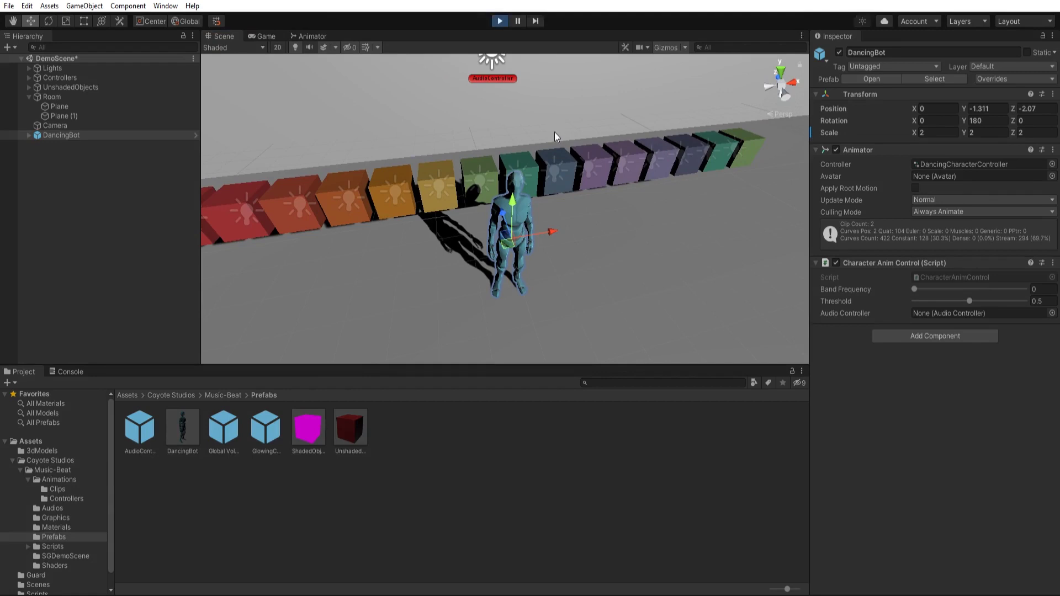
pyautogui.click(499, 19)
pyautogui.moveTo(573, 196)
pyautogui.keyDown('alt'); pyautogui.mouseDown()
pyautogui.moveTo(656, 207)
pyautogui.moveTo(575, 215)
pyautogui.moveTo(451, 202)
pyautogui.moveTo(485, 196)
pyautogui.moveTo(539, 222)
pyautogui.moveTo(561, 211)
pyautogui.mouseUp(); pyautogui.keyUp('alt')
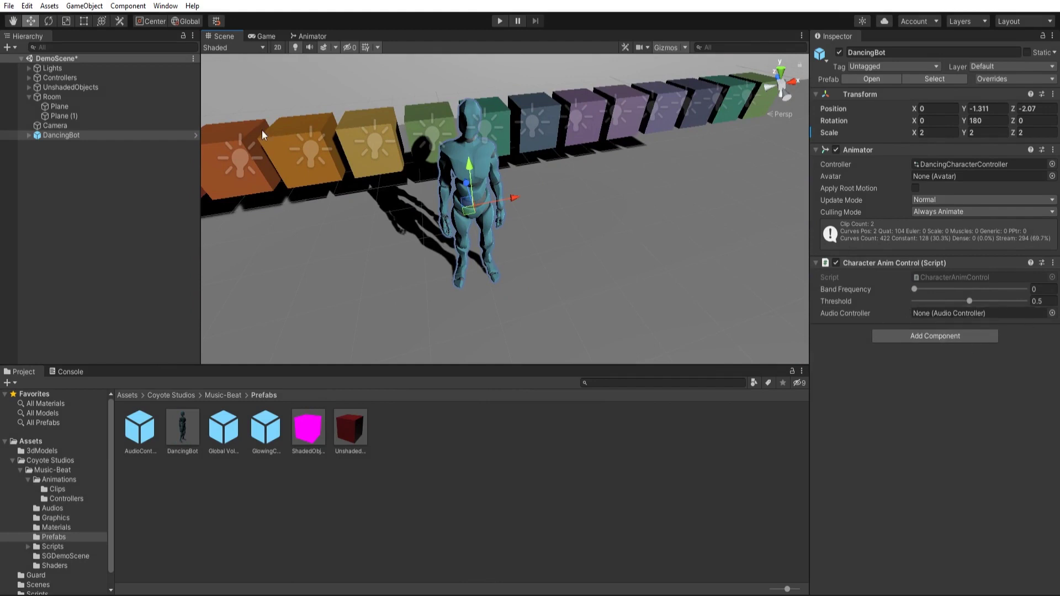
# Step: Select the AudioController above the cubes and examine its audio source and script settings
pyautogui.moveTo(465, 229); pyautogui.dragTo(485, 150, button='right')
pyautogui.click(521, 126)
pyautogui.press('w')
pyautogui.press('s')
pyautogui.press('w')
pyautogui.press('s')
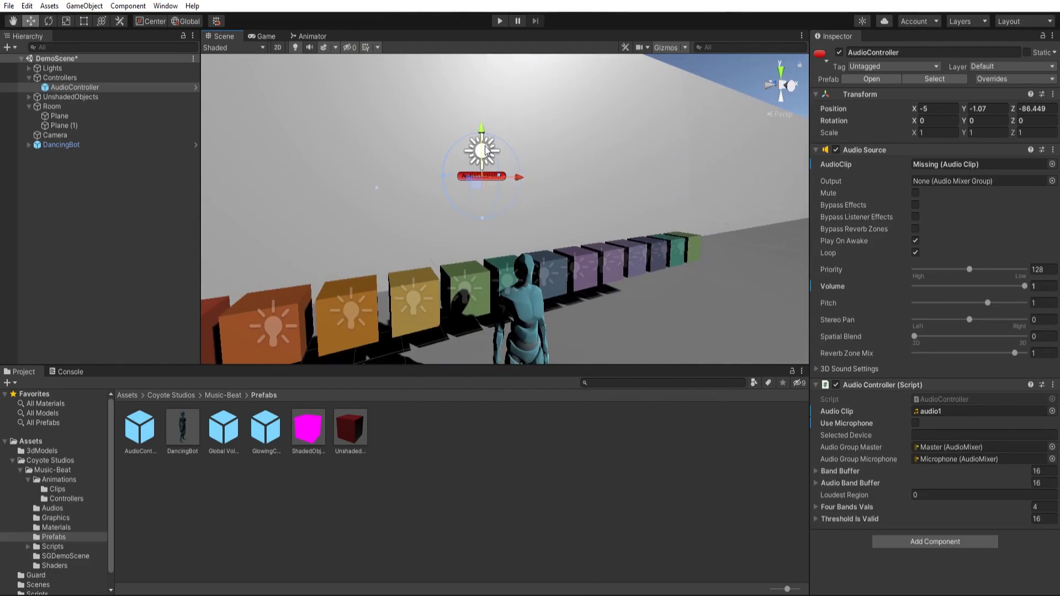
# Step: Assign the scene's AudioController to the Audio Controller reference of the DancingBot's Character Anim Control script
pyautogui.keyDown('alt'); pyautogui.moveTo(217, 133); pyautogui.dragTo(522, 187); pyautogui.keyUp('alt')
pyautogui.click(522, 187)
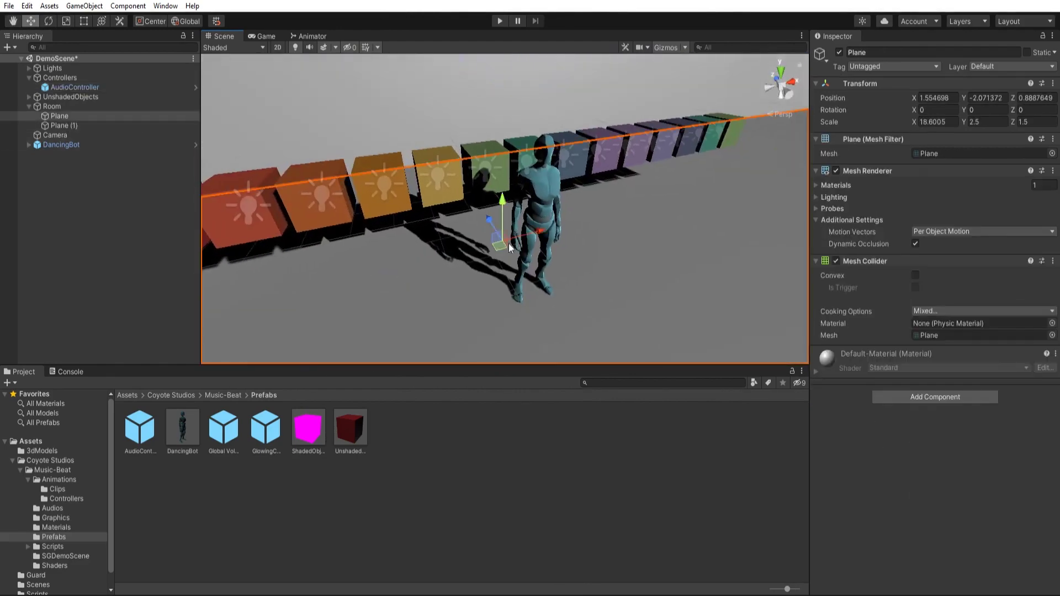
pyautogui.click(537, 189)
pyautogui.moveTo(651, 208); pyautogui.dragTo(674, 218, button='right')
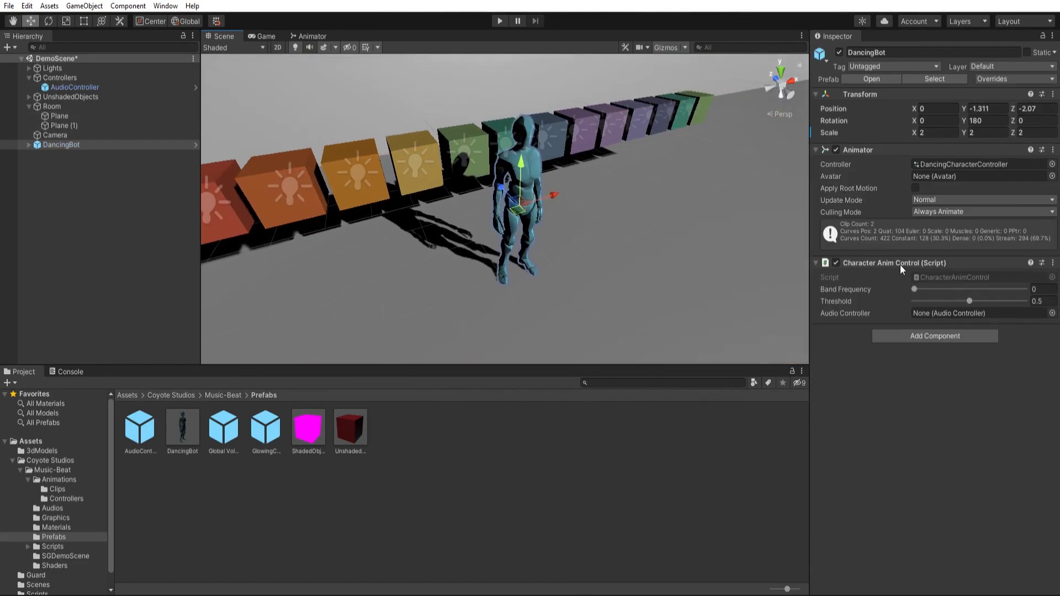
pyautogui.moveTo(292, 100); pyautogui.dragTo(205, 71, button='right')
pyautogui.moveTo(376, 143); pyautogui.dragTo(347, 137, button='right')
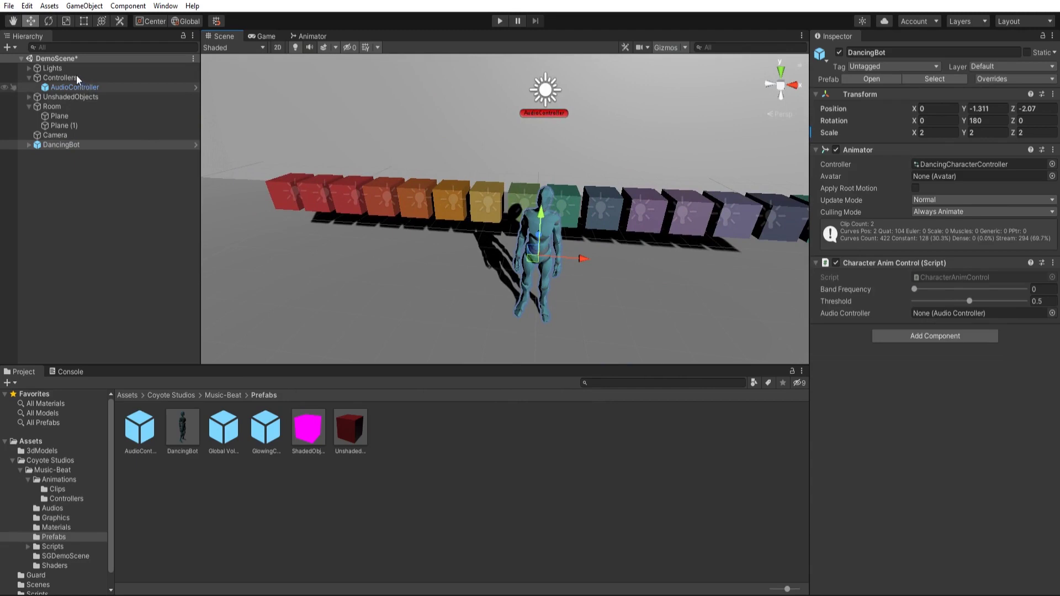
pyautogui.moveTo(74, 86); pyautogui.dragTo(970, 311)
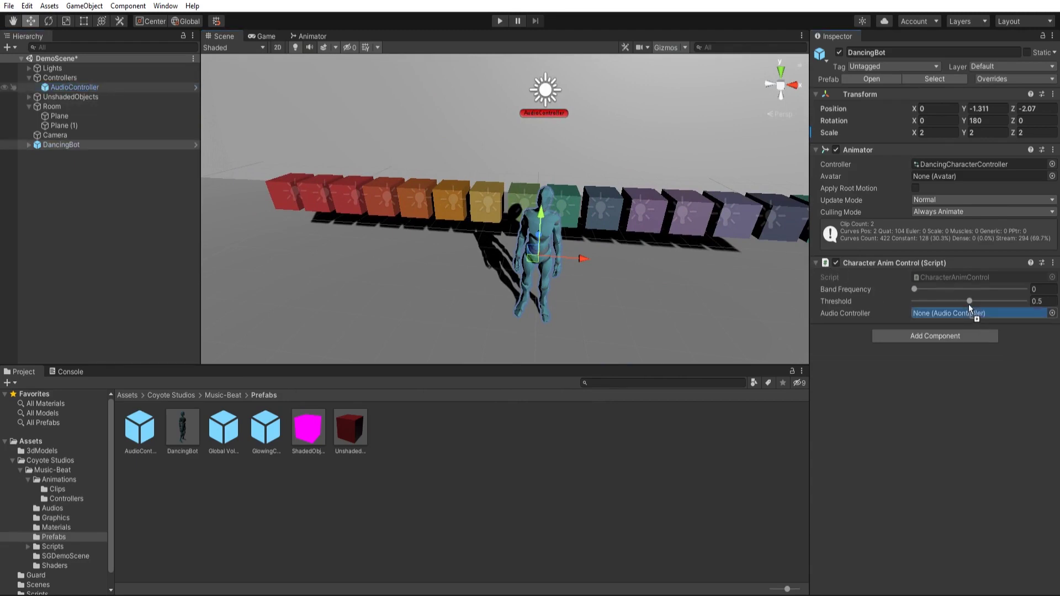
pyautogui.moveTo(968, 304); pyautogui.dragTo(968, 304)
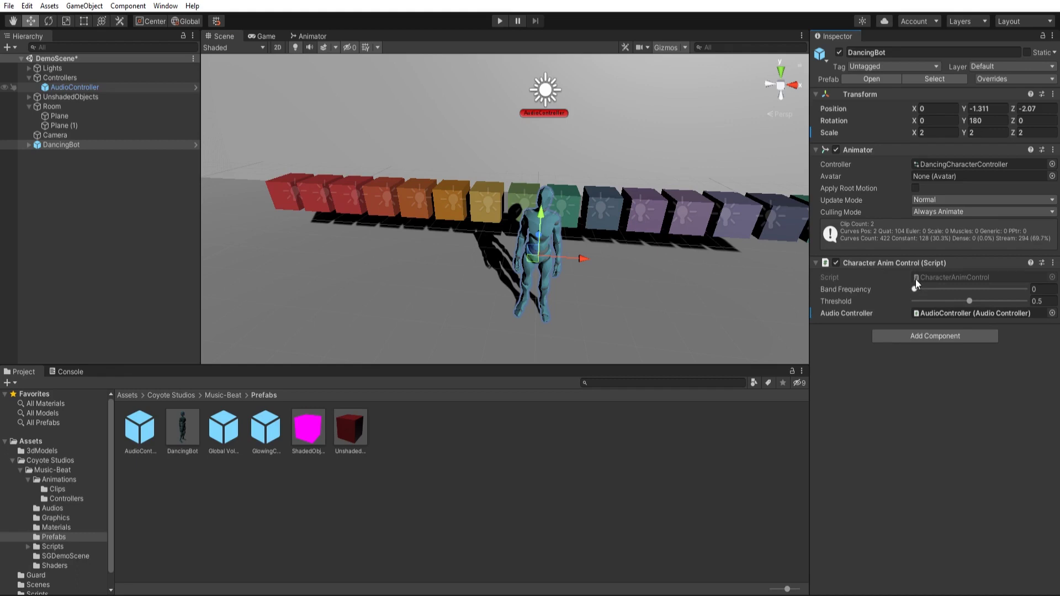
# Step: Set the DancingBot's Band Frequency to 2 in its Character Anim Control script
pyautogui.moveTo(915, 288); pyautogui.dragTo(1029, 273)
pyautogui.moveTo(917, 276); pyautogui.dragTo(1003, 279)
pyautogui.moveTo(935, 277)
pyautogui.mouseDown()
pyautogui.moveTo(995, 276)
pyautogui.moveTo(942, 290)
pyautogui.mouseUp()
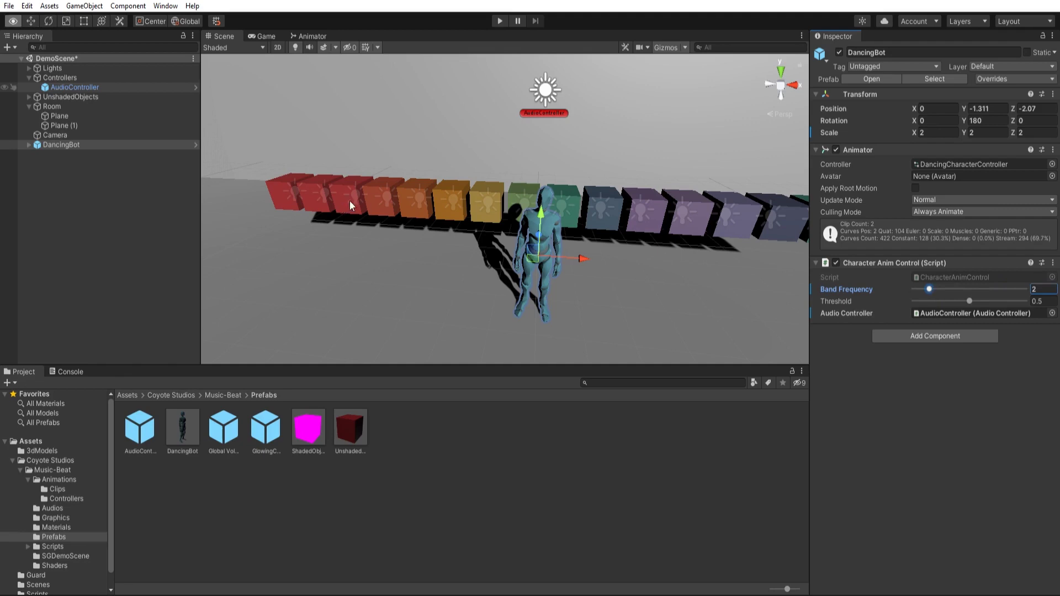
# Step: Select the third red cube, OU_03, and compare its Band Frequency with the DancingBot's
pyautogui.keyDown('alt'); pyautogui.moveTo(344, 210); pyautogui.dragTo(386, 206); pyautogui.keyUp('alt')
pyautogui.click(461, 199)
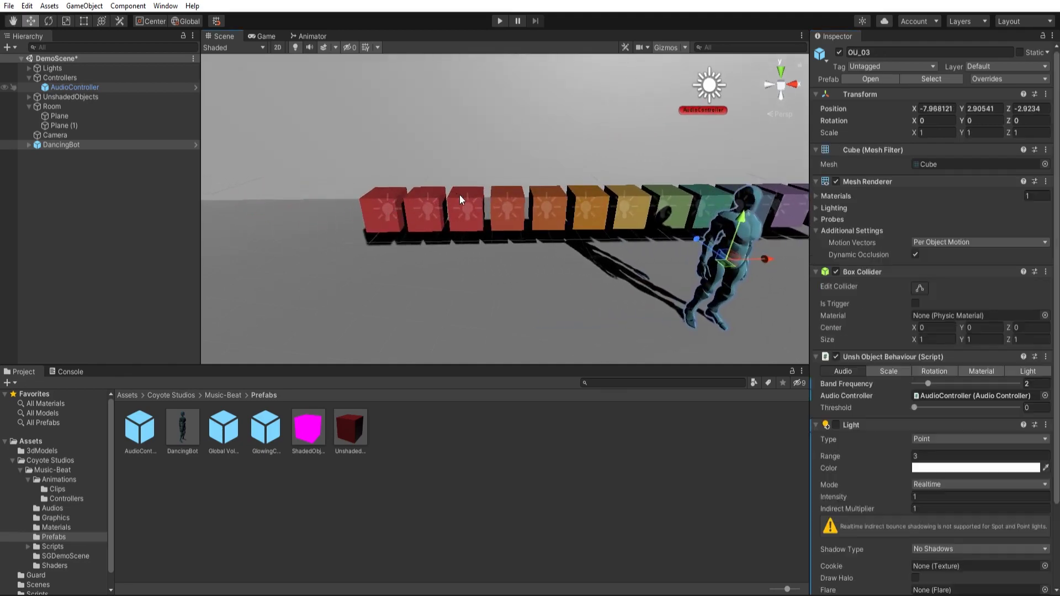
pyautogui.click(732, 242)
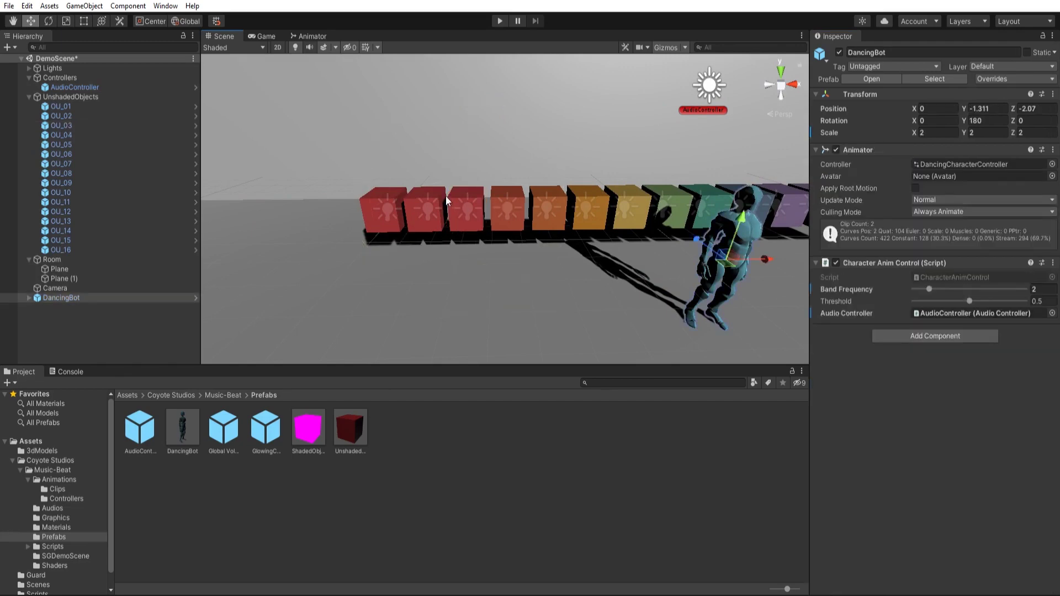
pyautogui.click(455, 199)
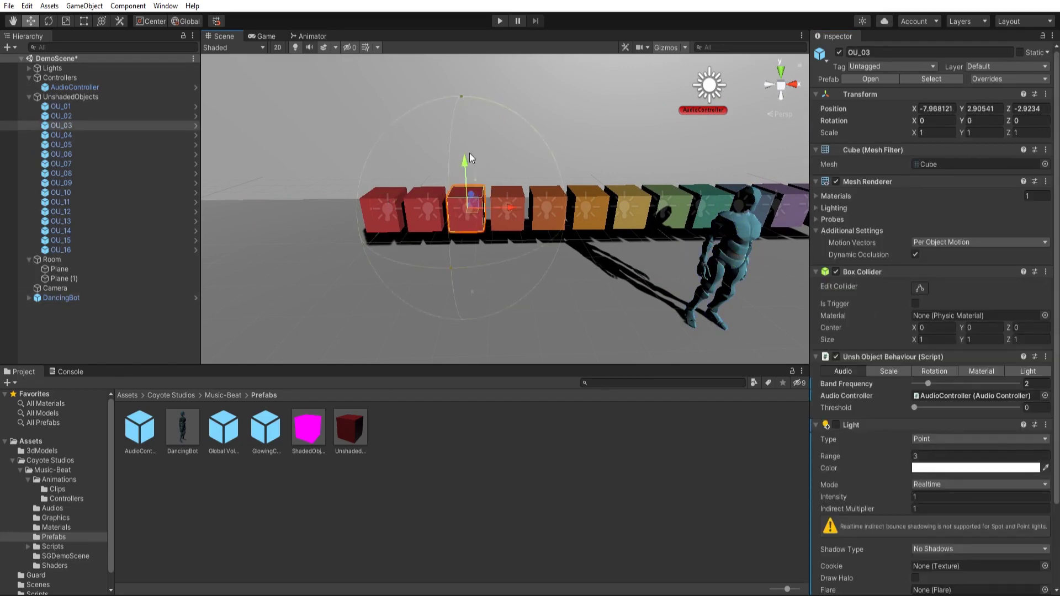
pyautogui.moveTo(470, 180); pyautogui.dragTo(490, 203, button='right')
pyautogui.scroll(-2, 490, 203)
# Step: Move the DancingBot in front of the third red cube, to about X -6.74 and Z -1.77
pyautogui.click(646, 227)
pyautogui.moveTo(683, 217); pyautogui.dragTo(400, 210)
pyautogui.moveTo(400, 210); pyautogui.dragTo(437, 202, button='right')
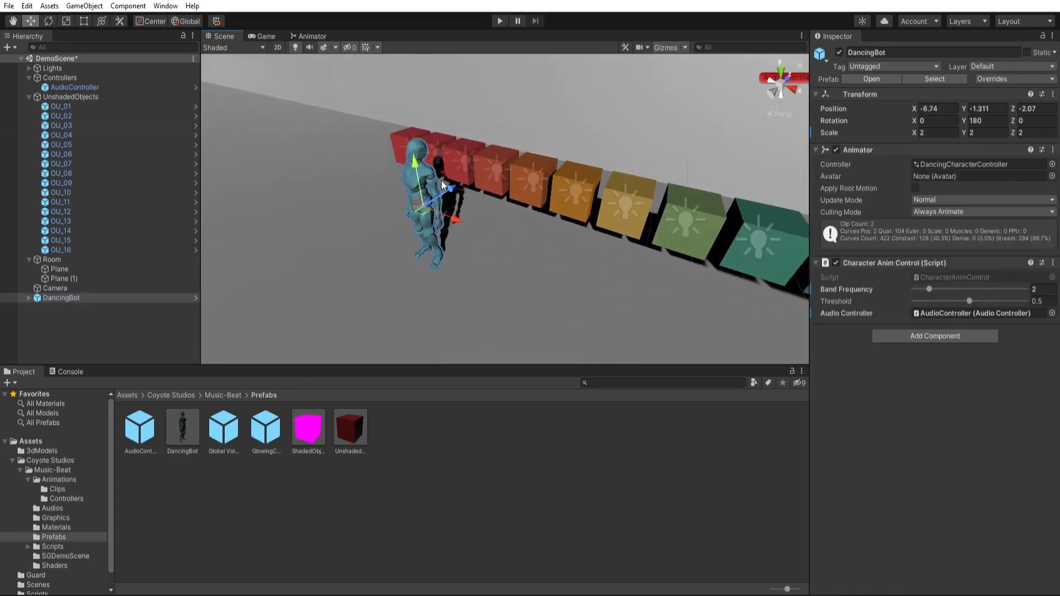
pyautogui.moveTo(451, 185); pyautogui.dragTo(460, 187)
pyautogui.moveTo(462, 199); pyautogui.dragTo(583, 190, button='right')
pyautogui.keyDown('alt'); pyautogui.moveTo(582, 190); pyautogui.dragTo(519, 202); pyautogui.keyUp('alt')
pyautogui.moveTo(519, 202); pyautogui.dragTo(546, 182, button='right')
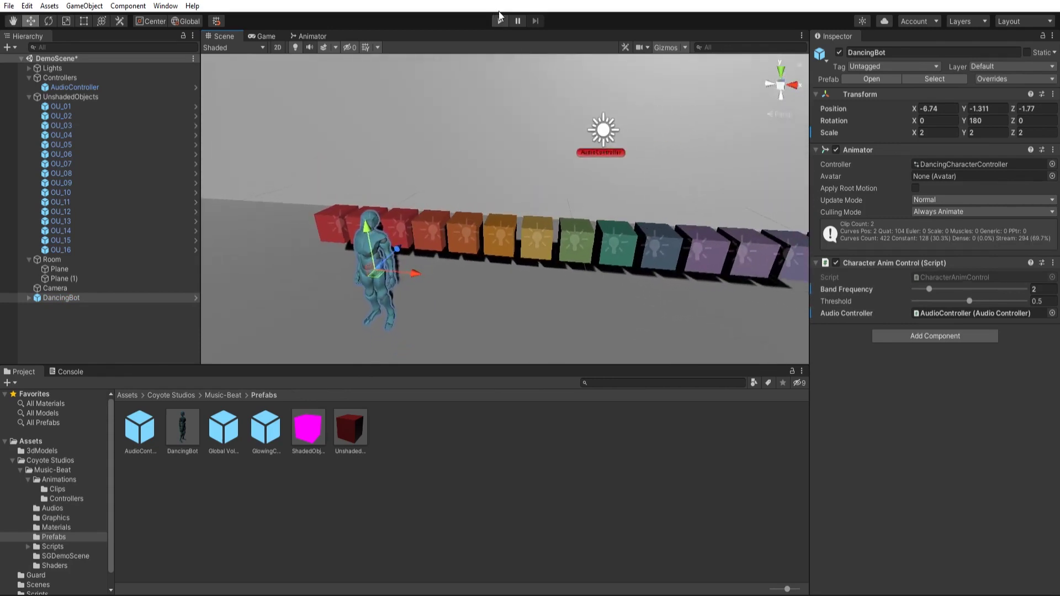
# Step: Play the scene to watch the DancingBot react to the music, and stop play mode
pyautogui.click(499, 19)
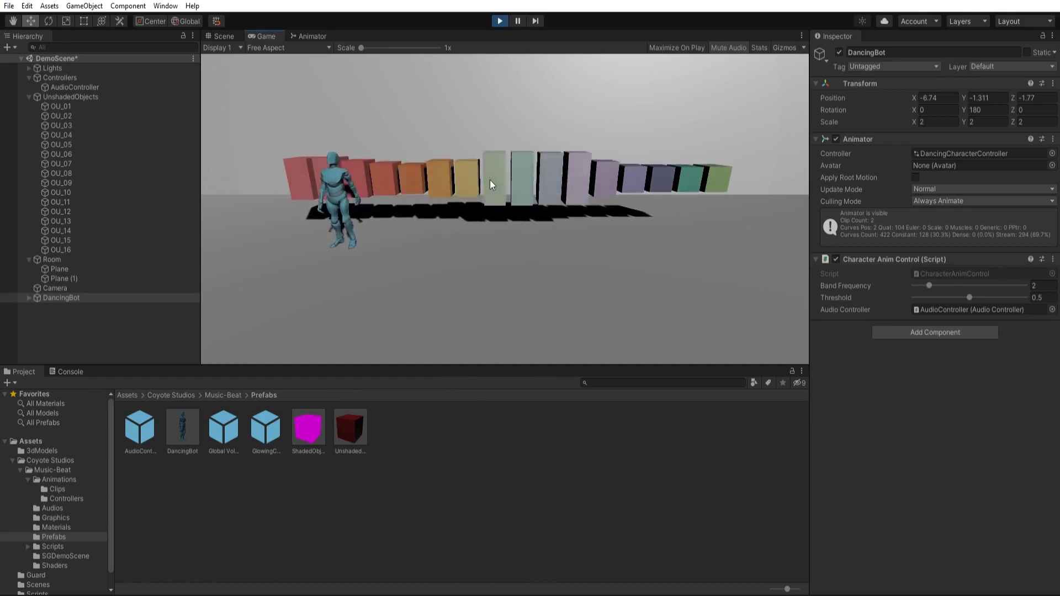
pyautogui.hotkey('ctrl', 'p')
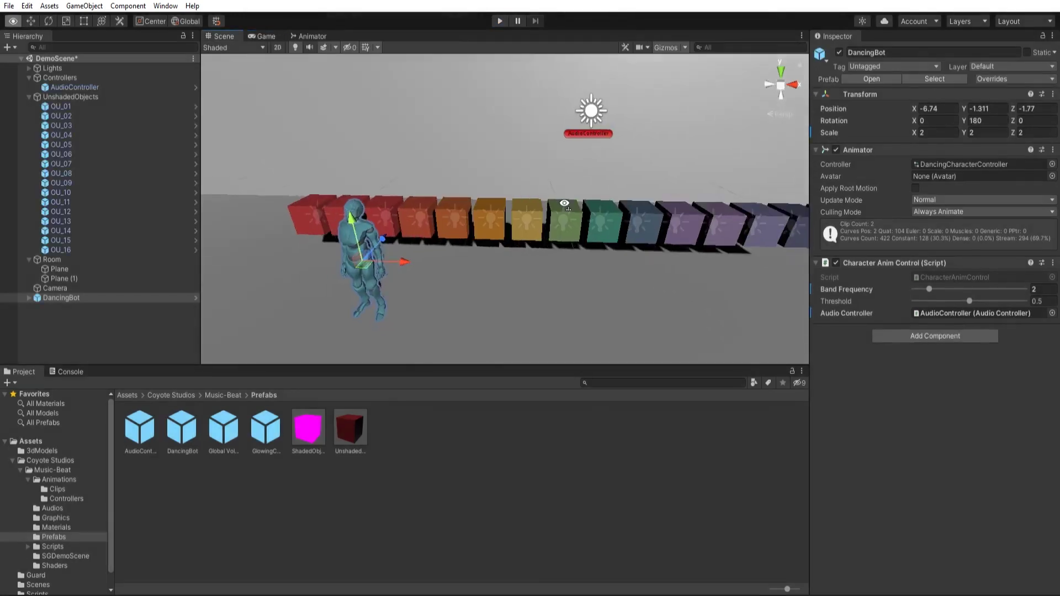
pyautogui.keyDown('alt'); pyautogui.moveTo(564, 203); pyautogui.dragTo(621, 228); pyautogui.keyUp('alt')
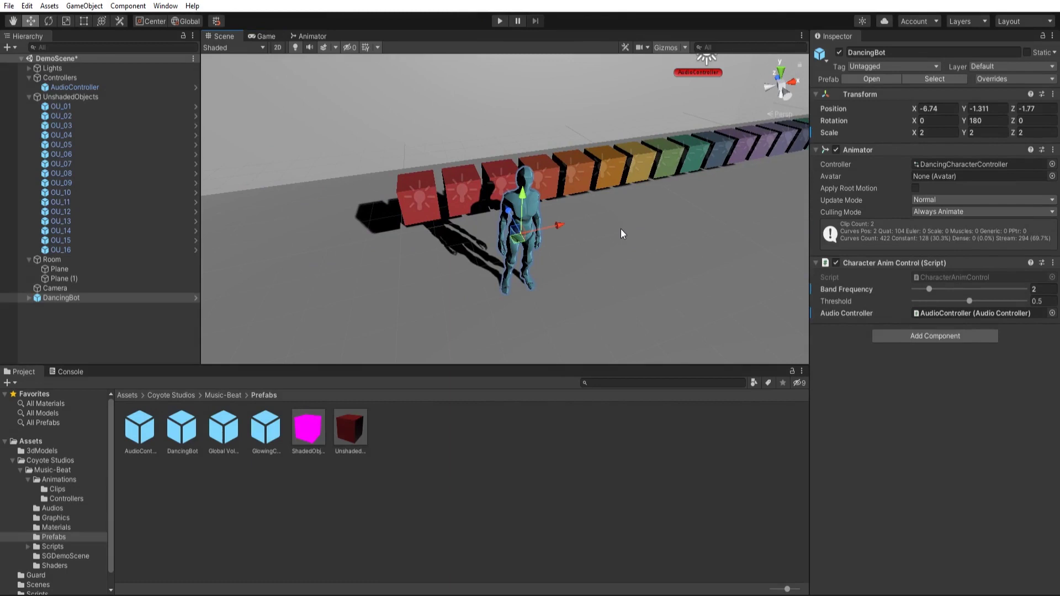
pyautogui.keyDown('alt'); pyautogui.moveTo(621, 228); pyautogui.dragTo(549, 197); pyautogui.keyUp('alt')
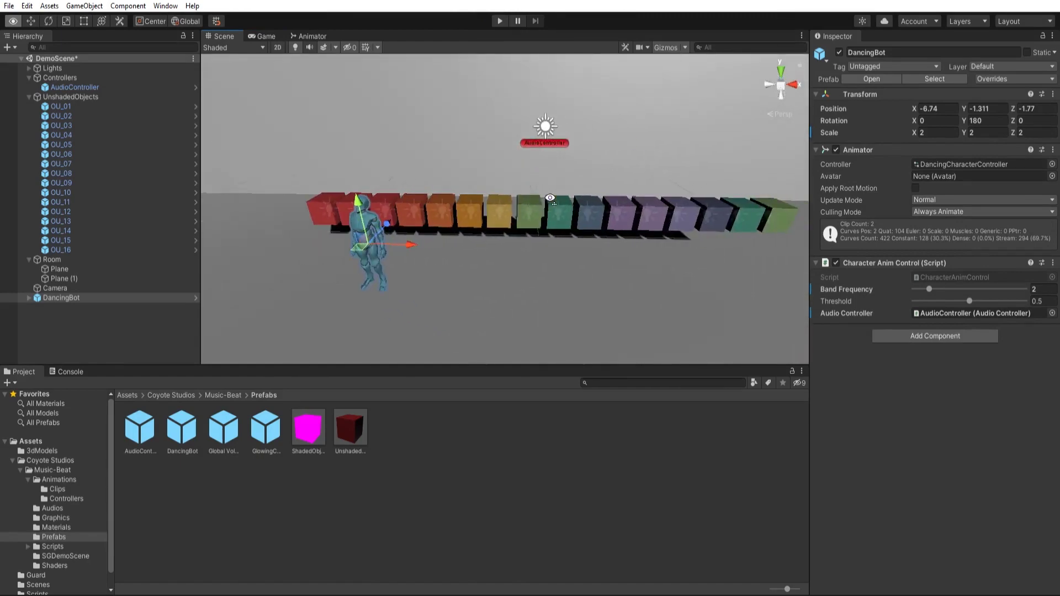
# Step: Duplicate the DancingBot twice along the cube row, placing the copies at about X 0.48 and X 7.51
pyautogui.moveTo(550, 197); pyautogui.dragTo(405, 177, button='right')
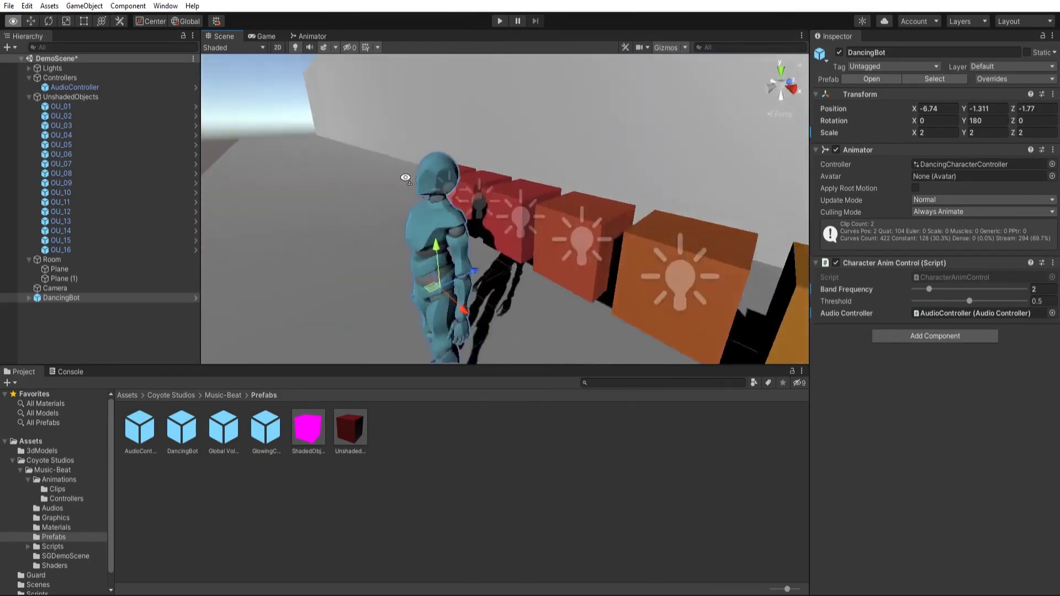
pyautogui.keyDown('alt'); pyautogui.moveTo(405, 178); pyautogui.dragTo(576, 235); pyautogui.keyUp('alt')
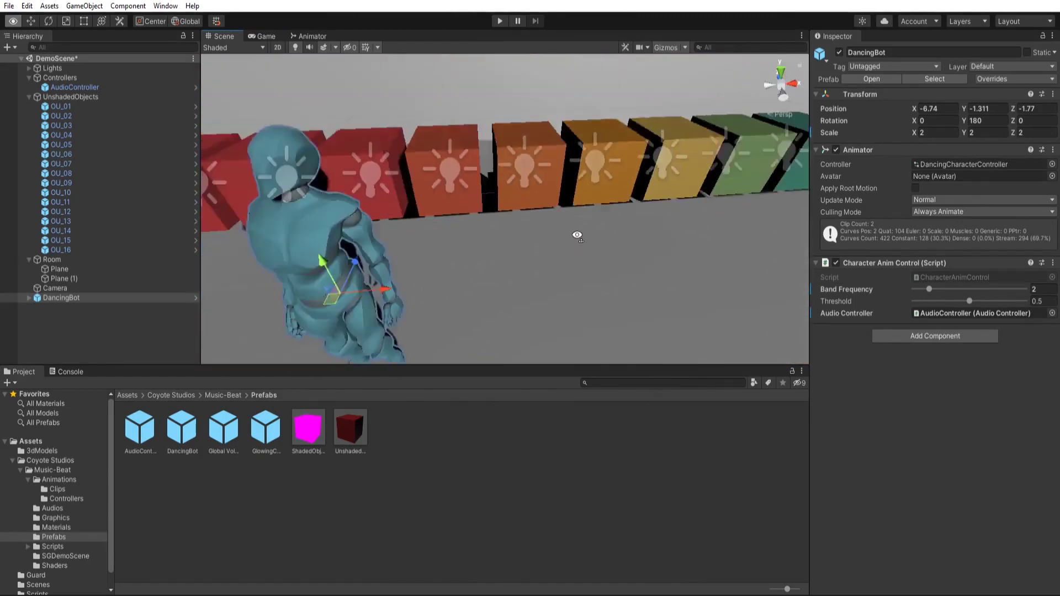
pyautogui.moveTo(577, 235); pyautogui.dragTo(577, 235, button='right')
pyautogui.press('s')
pyautogui.hotkey('ctrl', 'd')
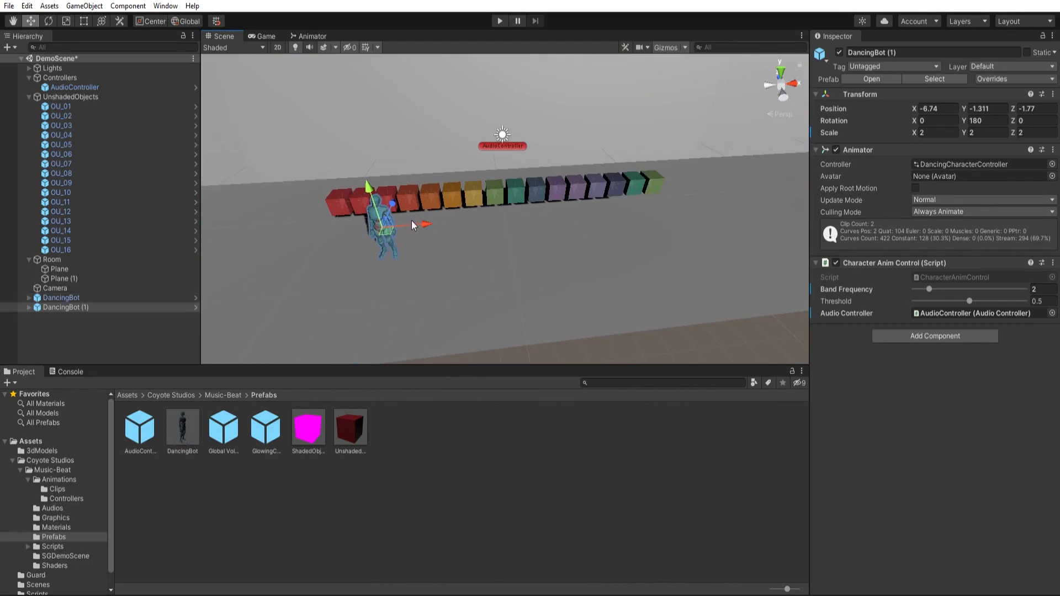
pyautogui.moveTo(412, 220); pyautogui.dragTo(667, 192)
pyautogui.hotkey('ctrl', 'd')
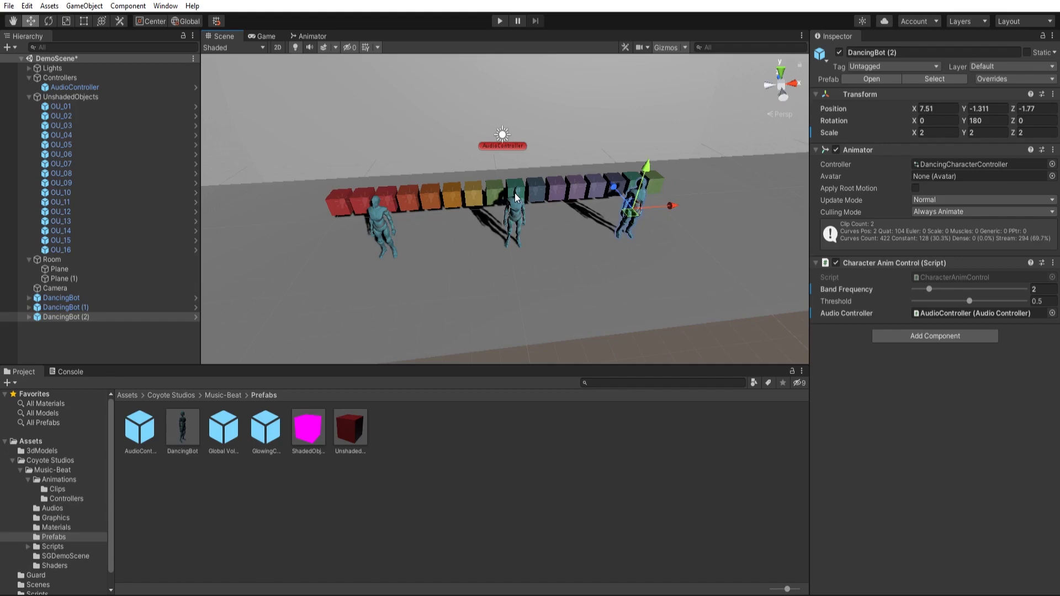
# Step: Raise the Band Frequency of the middle bot, DancingBot (1), to a mid-range band
pyautogui.click(517, 198)
pyautogui.press('f')
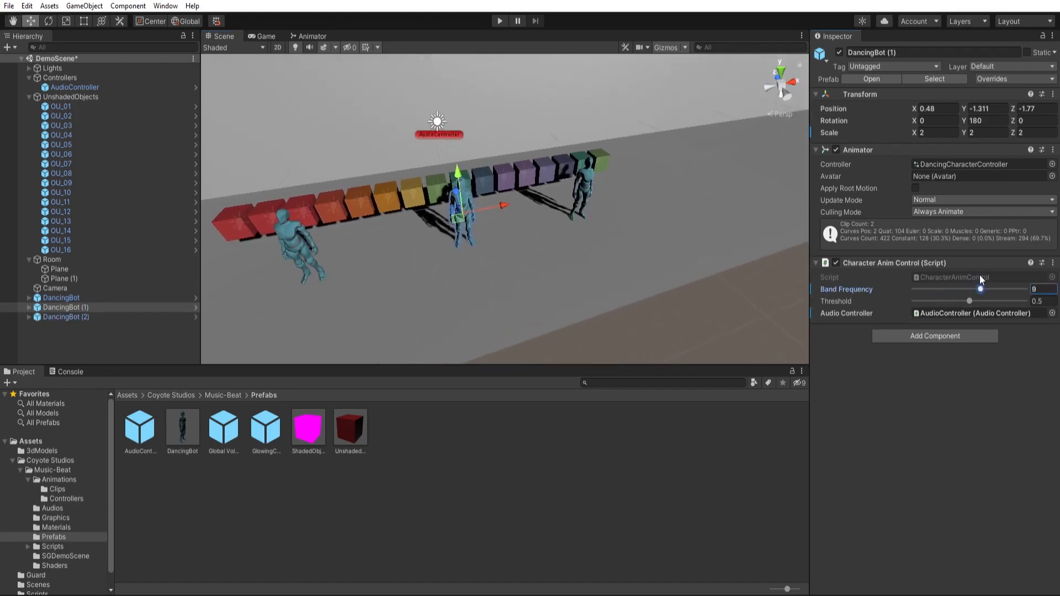
pyautogui.moveTo(965, 274); pyautogui.dragTo(959, 272)
# Step: Set the Band Frequency of DancingBot (2), at the green end of the cube row, to 13
pyautogui.moveTo(659, 221); pyautogui.dragTo(643, 197, button='right')
pyautogui.click(538, 186)
pyautogui.moveTo(929, 289); pyautogui.dragTo(1007, 288)
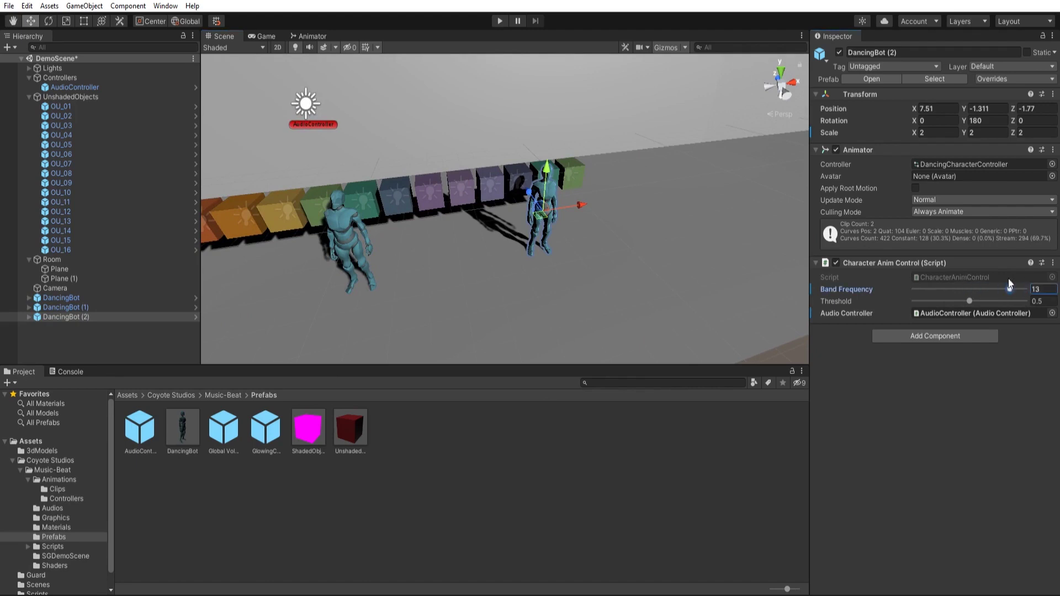
pyautogui.moveTo(634, 165); pyautogui.dragTo(544, 146, button='right')
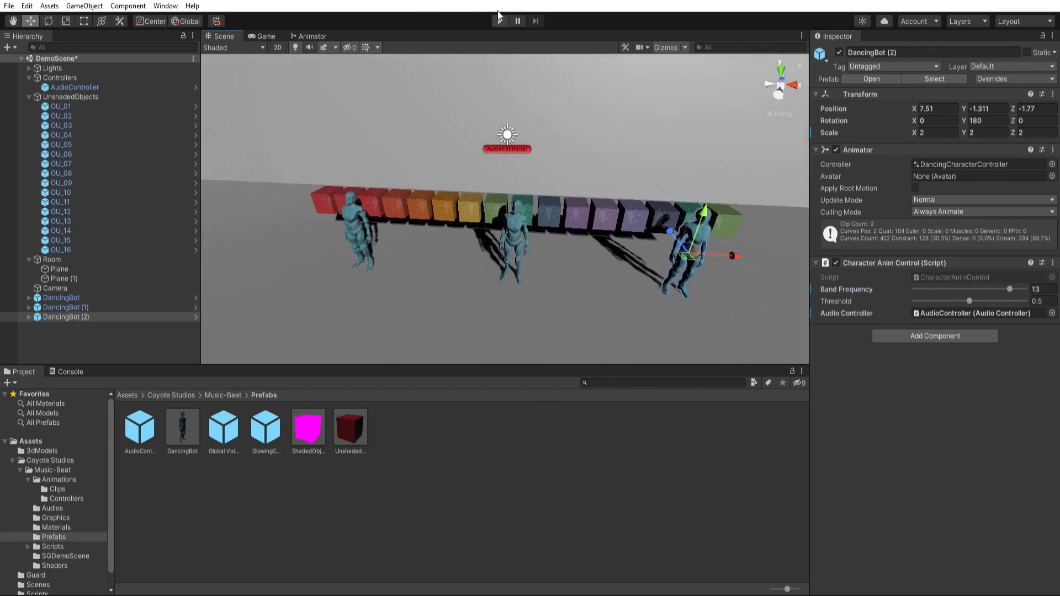
# Step: Play the scene to watch the three DancingBots react to the music, and stop play mode
pyautogui.click(498, 19)
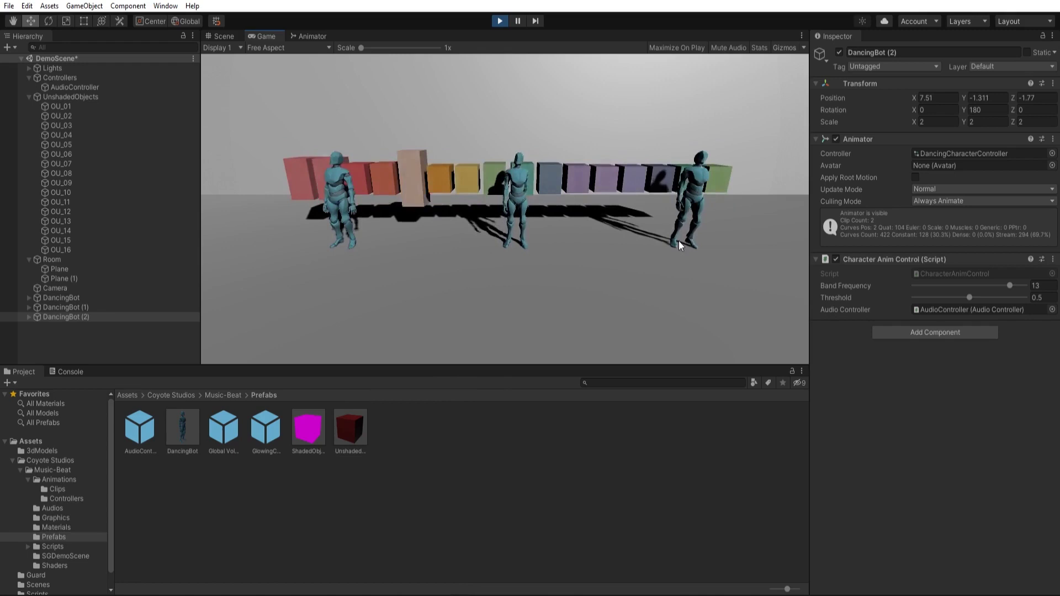
pyautogui.click(500, 21)
pyautogui.moveTo(584, 159); pyautogui.dragTo(631, 189, button='right')
pyautogui.press('s')
pyautogui.press('w')
pyautogui.keyDown('alt'); pyautogui.moveTo(632, 189); pyautogui.dragTo(536, 102); pyautogui.keyUp('alt')
pyautogui.keyDown('alt'); pyautogui.moveTo(518, 153); pyautogui.dragTo(612, 144); pyautogui.keyUp('alt')
pyautogui.scroll(-5, 544, 281)
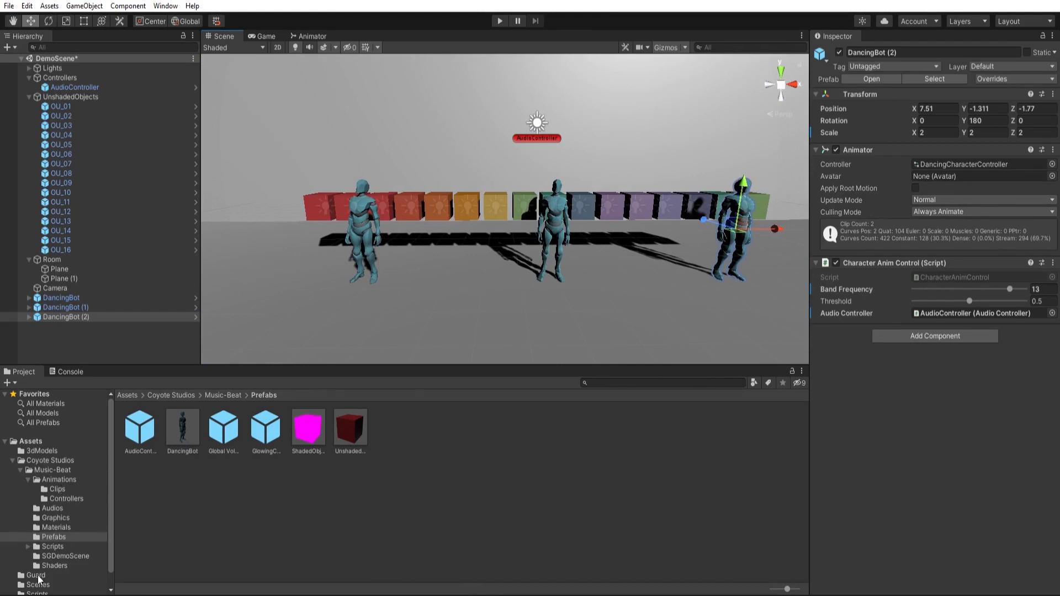
# Step: Place the castle_guard model from the Guard folder in the scene, in front of the DancingBot at about X -6.12, Z -4.50
pyautogui.click(39, 577)
pyautogui.click(140, 430)
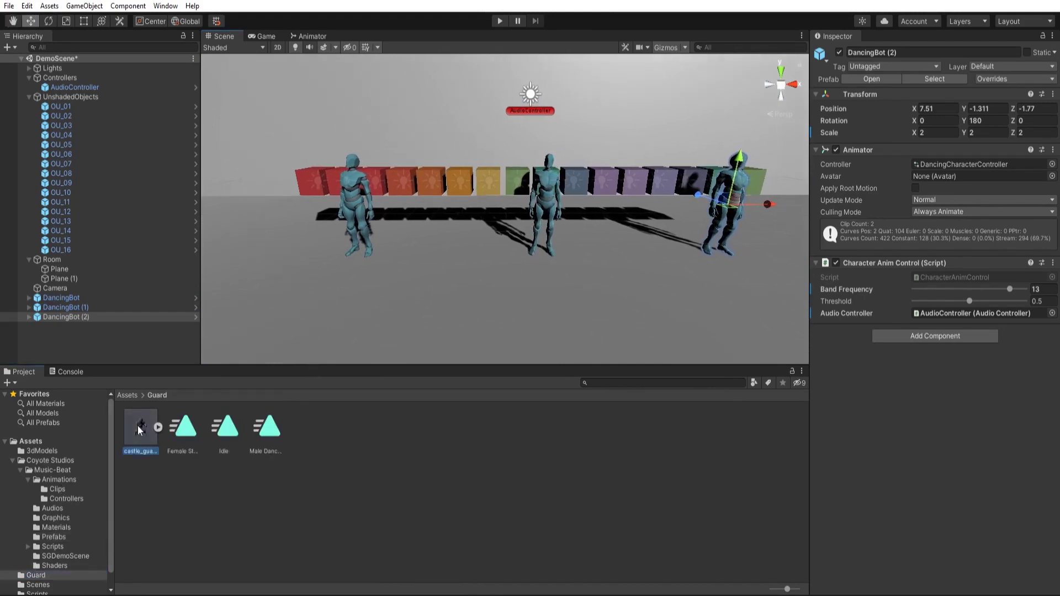
pyautogui.moveTo(140, 430); pyautogui.dragTo(332, 228)
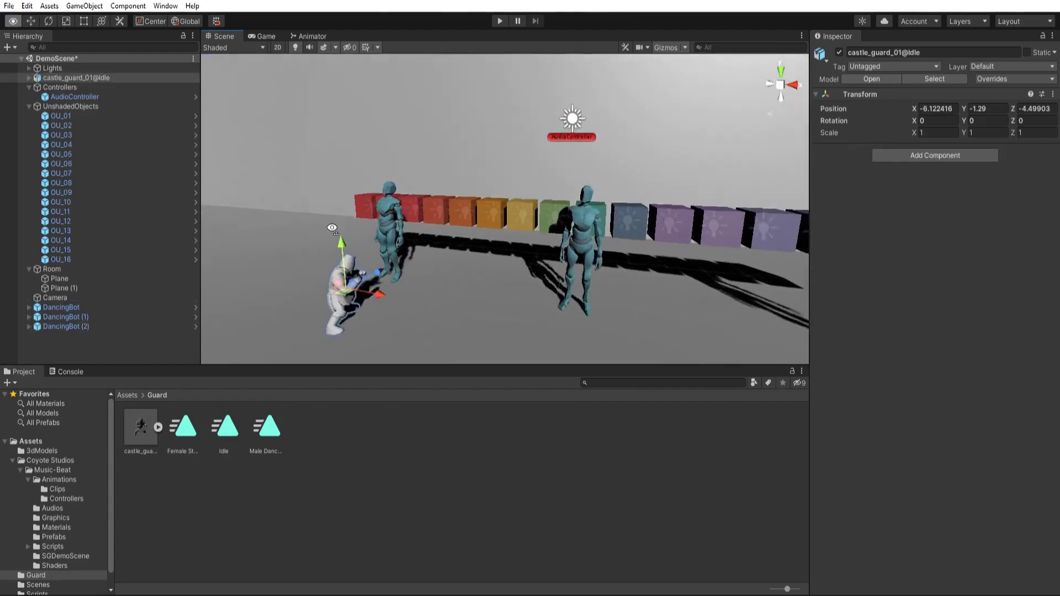
pyautogui.moveTo(332, 227); pyautogui.dragTo(421, 293, button='right')
pyautogui.click(230, 489)
pyautogui.click(386, 330)
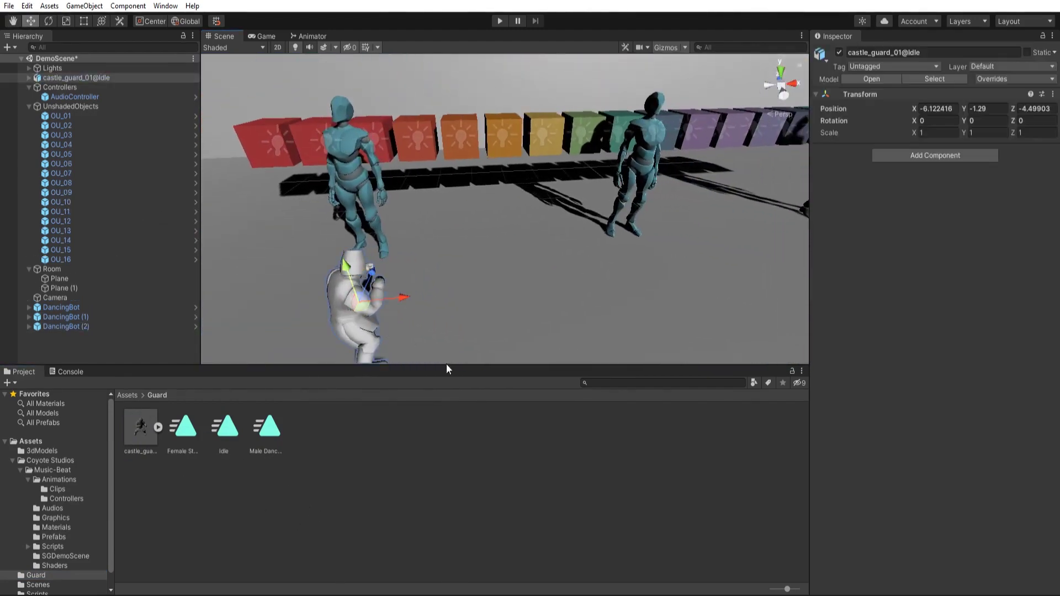
pyautogui.keyDown('alt'); pyautogui.moveTo(446, 359); pyautogui.dragTo(441, 332); pyautogui.keyUp('alt')
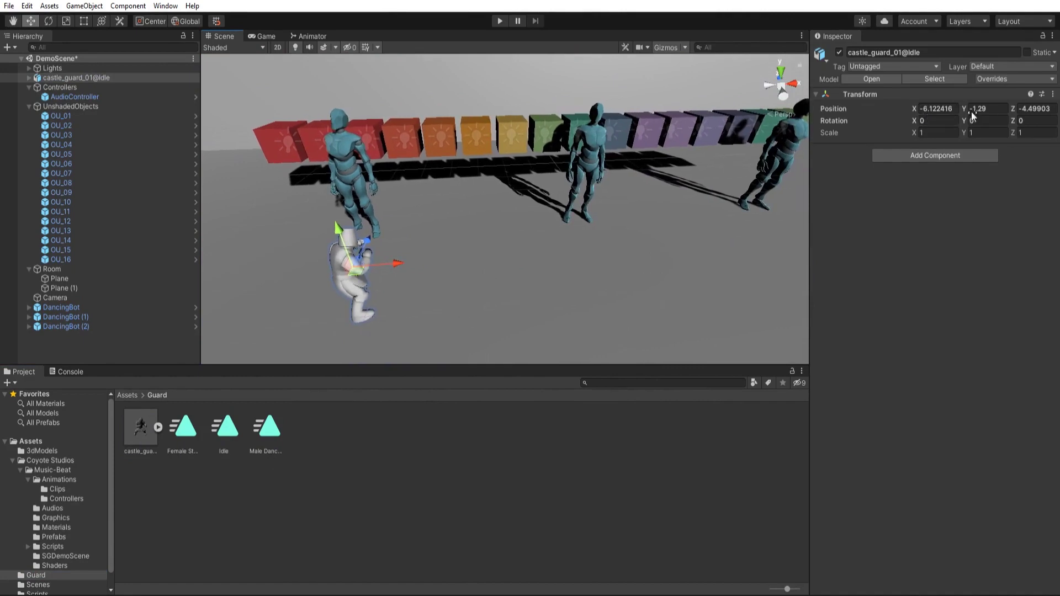
# Step: Set the guard's Y rotation to 180 and move it to about X -6.65, Z -3.52, in front of the DancingBot
pyautogui.write('180')
pyautogui.keyDown('alt'); pyautogui.moveTo(674, 145); pyautogui.dragTo(740, 197); pyautogui.keyUp('alt')
pyautogui.scroll(3, 740, 197)
pyautogui.moveTo(597, 188); pyautogui.dragTo(611, 165)
pyautogui.click(619, 169)
pyautogui.click(603, 174)
pyautogui.moveTo(617, 172); pyautogui.dragTo(621, 182, button='right')
pyautogui.keyDown('alt'); pyautogui.moveTo(620, 183); pyautogui.dragTo(478, 99); pyautogui.keyUp('alt')
pyautogui.moveTo(478, 99); pyautogui.dragTo(478, 101, button='right')
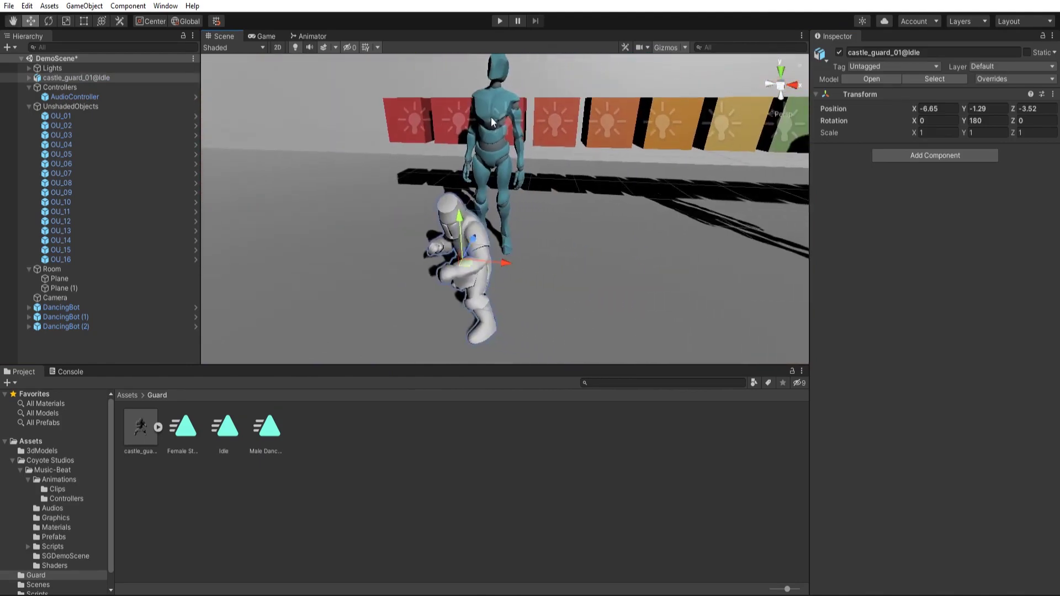
# Step: Check which components the DancingBot behind the guard uses, and reselect the guard
pyautogui.click(491, 117)
pyautogui.click(484, 220)
pyautogui.click(489, 133)
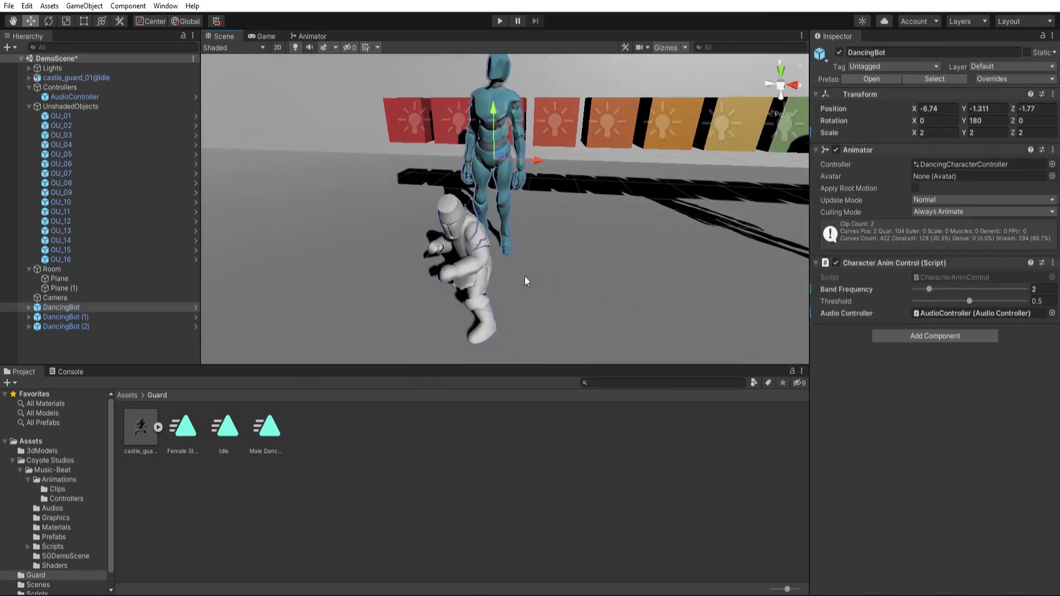
pyautogui.click(463, 241)
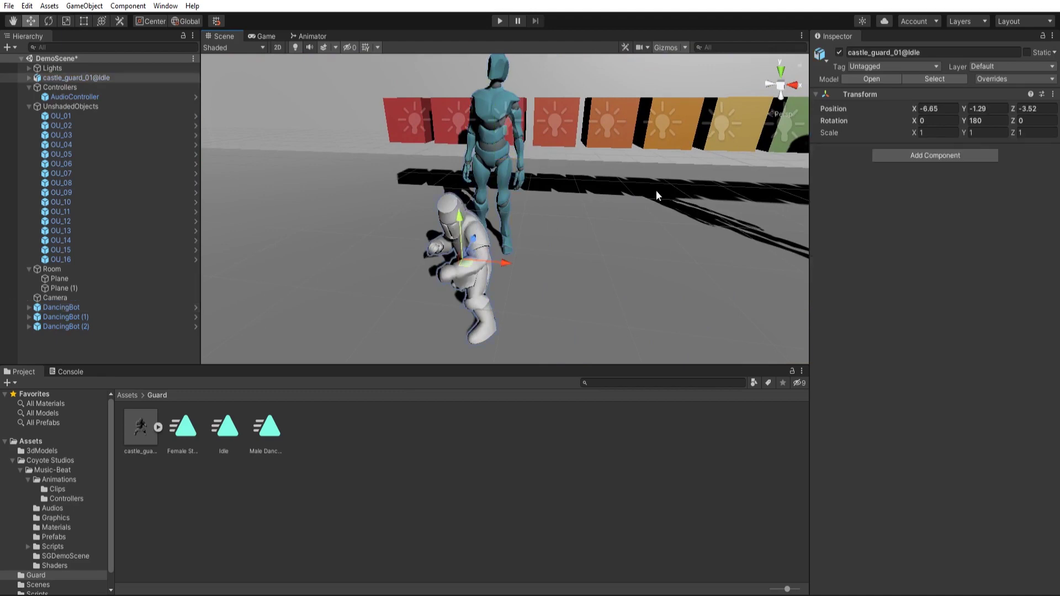
# Step: Add an Animator component and the Character Anim Control script to the guard
pyautogui.moveTo(655, 190); pyautogui.dragTo(790, 183, button='right')
pyautogui.press('a')
pyautogui.press('w')
pyautogui.press('q')
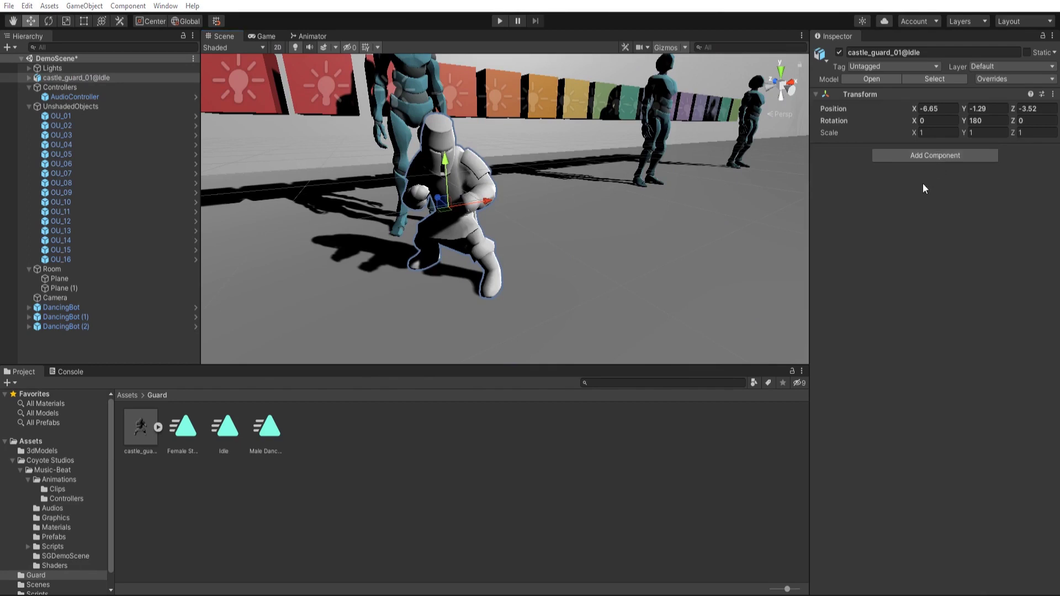
pyautogui.click(899, 201)
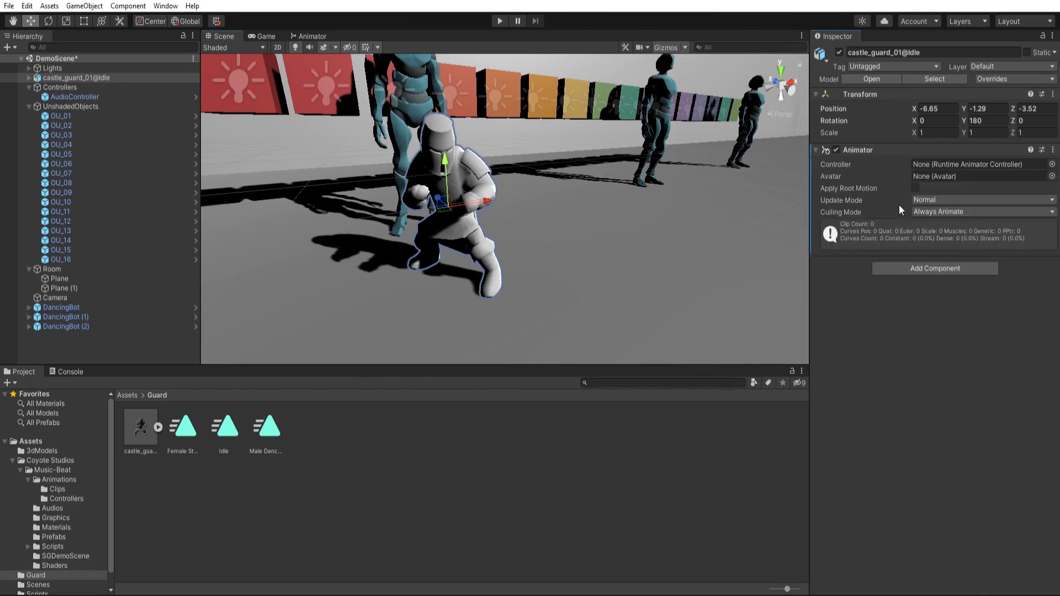
pyautogui.click(913, 261)
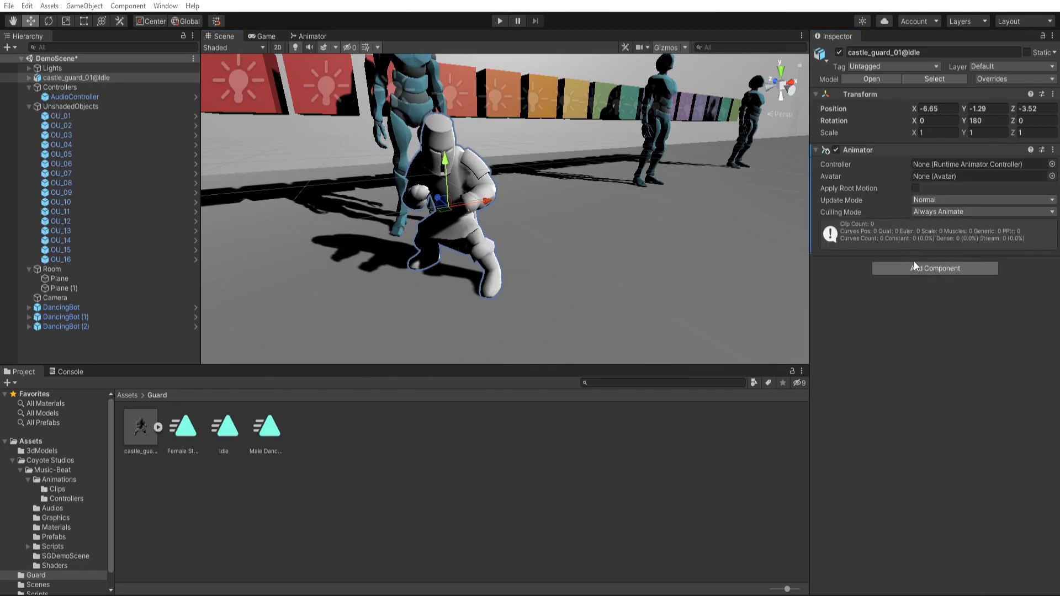
pyautogui.click(891, 324)
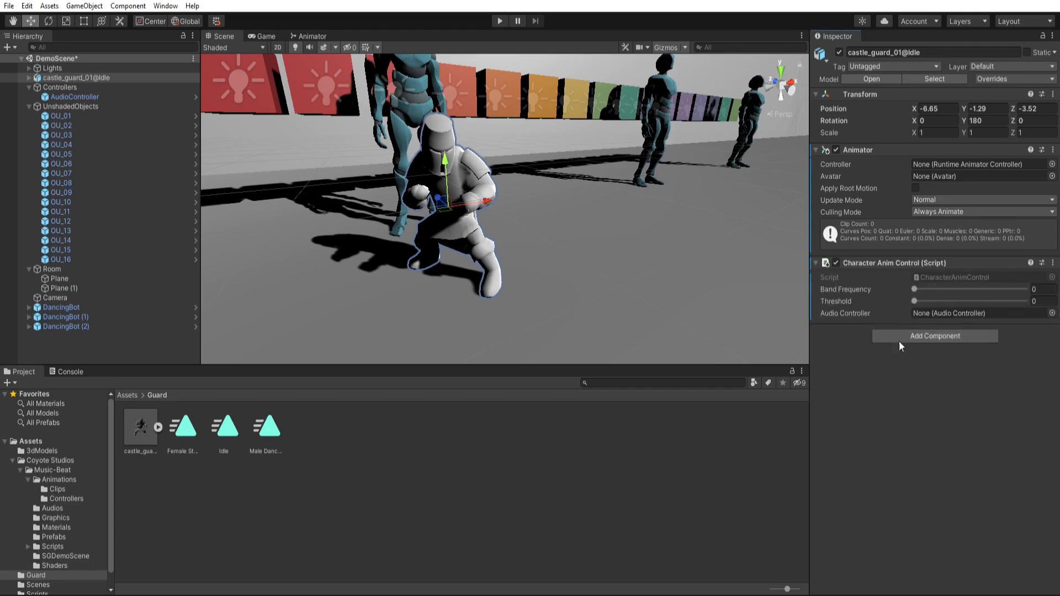
# Step: Compare the DancingBot's Animator and Character Anim Control settings with those of the guard
pyautogui.click(395, 82)
pyautogui.click(424, 78)
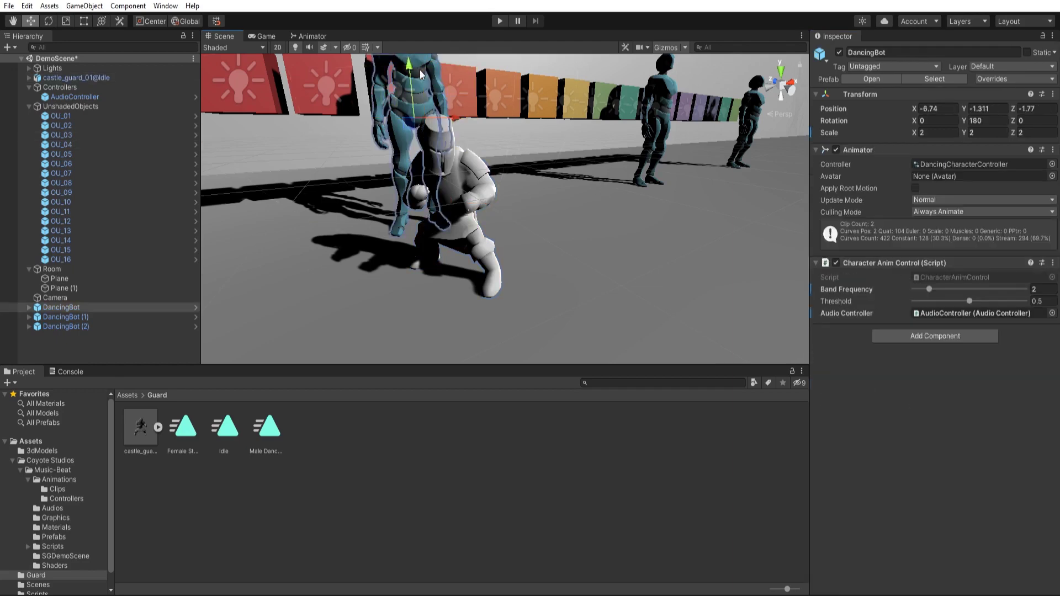
pyautogui.moveTo(558, 166); pyautogui.dragTo(598, 117, button='right')
pyautogui.click(436, 229)
pyautogui.keyDown('alt'); pyautogui.moveTo(436, 235); pyautogui.dragTo(533, 242); pyautogui.keyUp('alt')
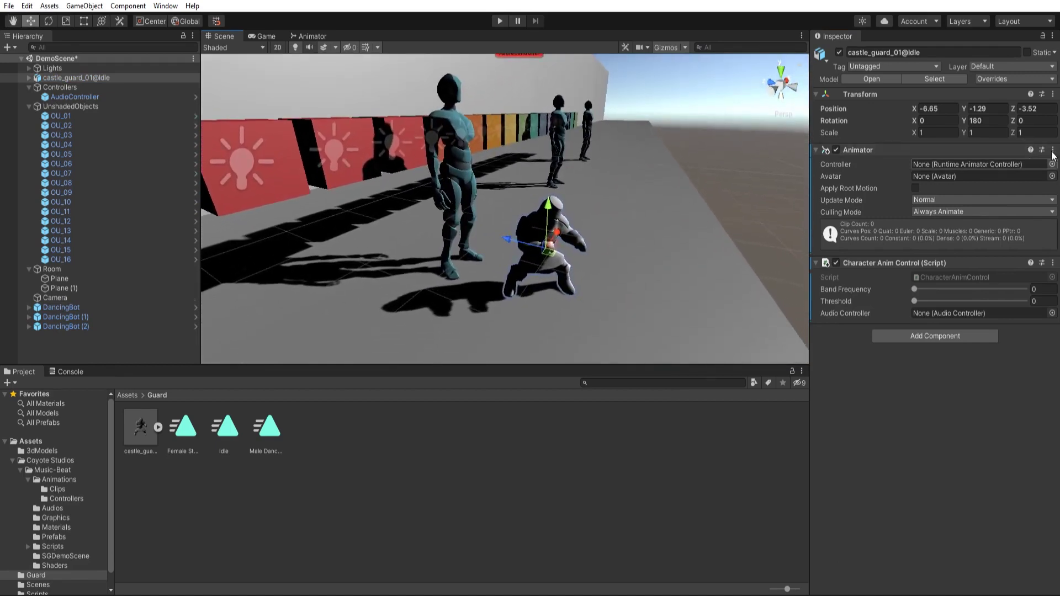
# Step: Assign the scene's AudioController to the guard's Character Anim Control and DancingCharacterController to its Animator
pyautogui.moveTo(105, 95); pyautogui.dragTo(966, 308)
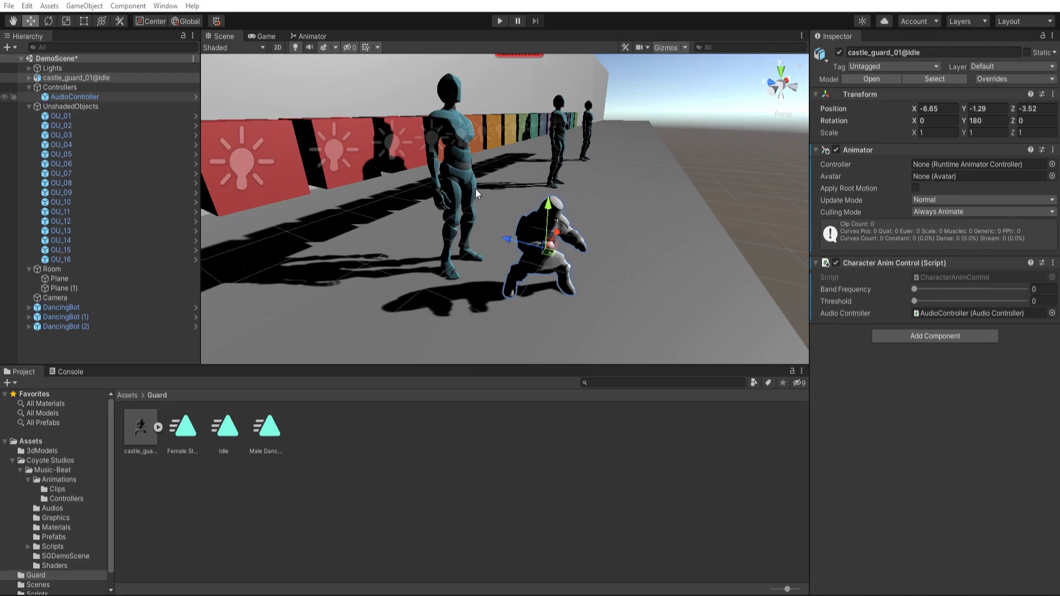
pyautogui.click(555, 188)
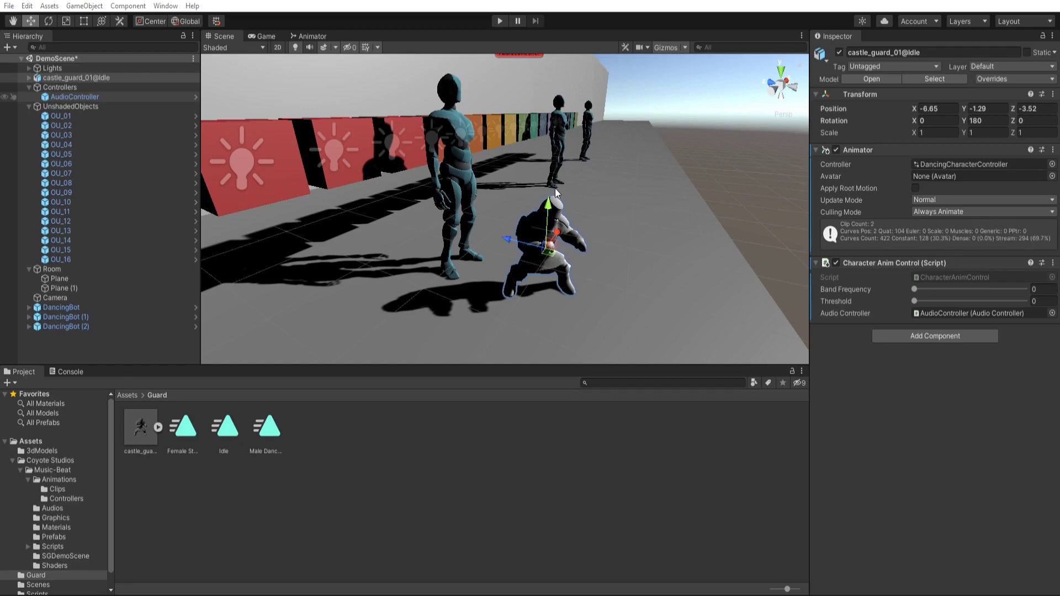
pyautogui.keyDown('alt'); pyautogui.moveTo(555, 188); pyautogui.dragTo(565, 178); pyautogui.keyUp('alt')
pyautogui.moveTo(566, 179); pyautogui.dragTo(565, 179, button='right')
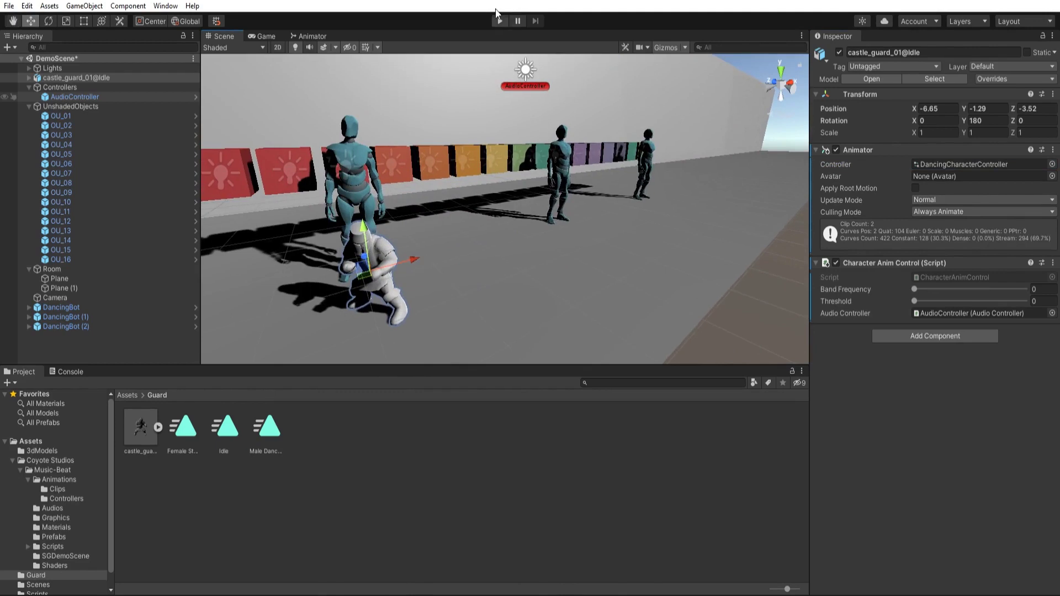
# Step: Play the scene to test the guard's animation, stop play mode, and focus on the guard in the Scene view
pyautogui.click(496, 12)
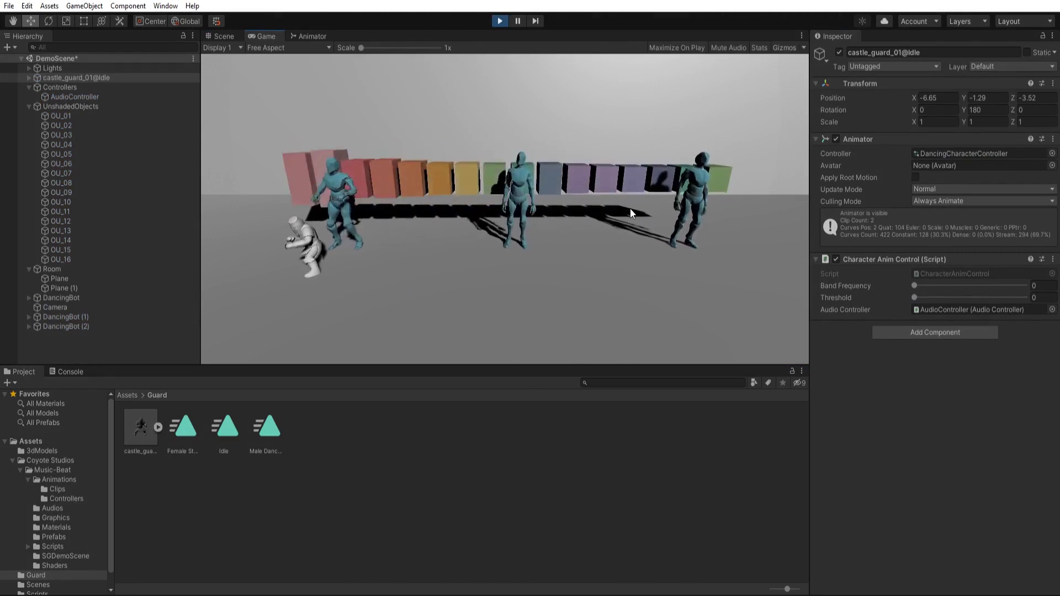
pyautogui.hotkey('ctrl', 'p')
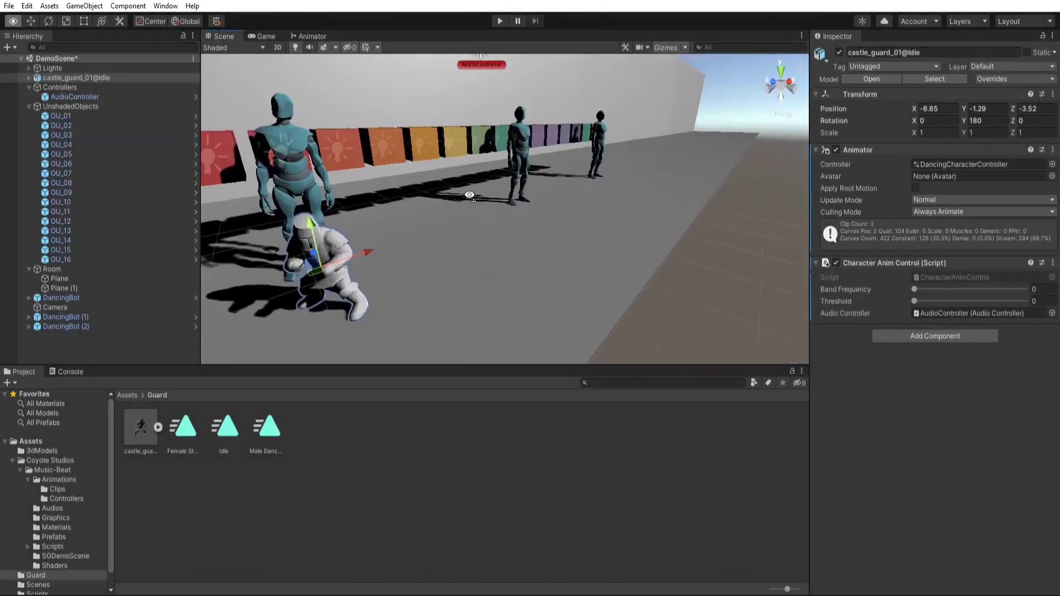
pyautogui.press('s')
pyautogui.moveTo(470, 195)
pyautogui.mouseDown(button='right')
pyautogui.moveTo(473, 214)
pyautogui.moveTo(463, 212)
pyautogui.mouseUp(button='right')
pyautogui.press('w')
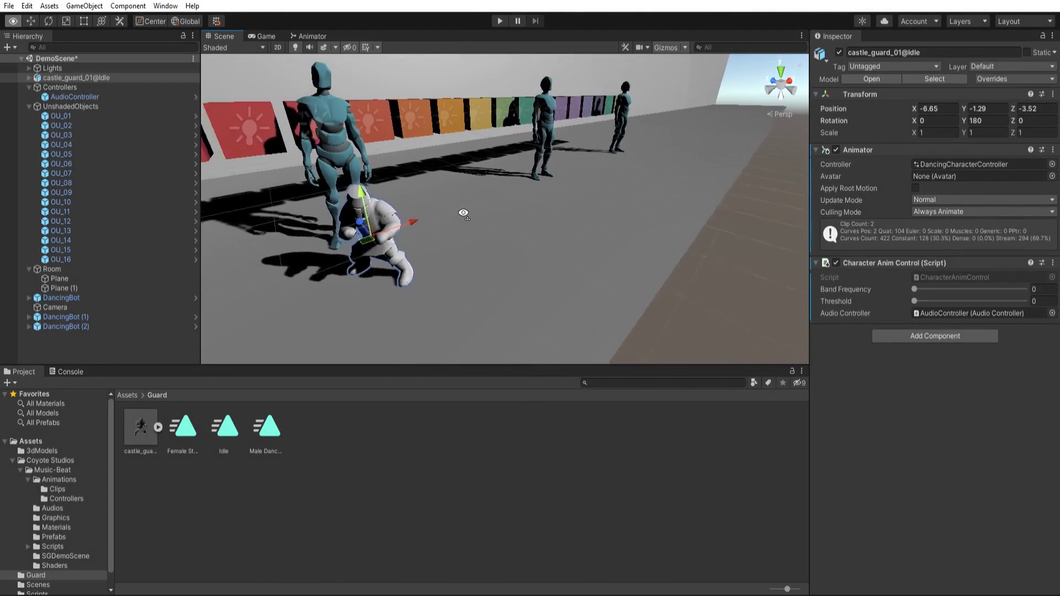
pyautogui.press('f')
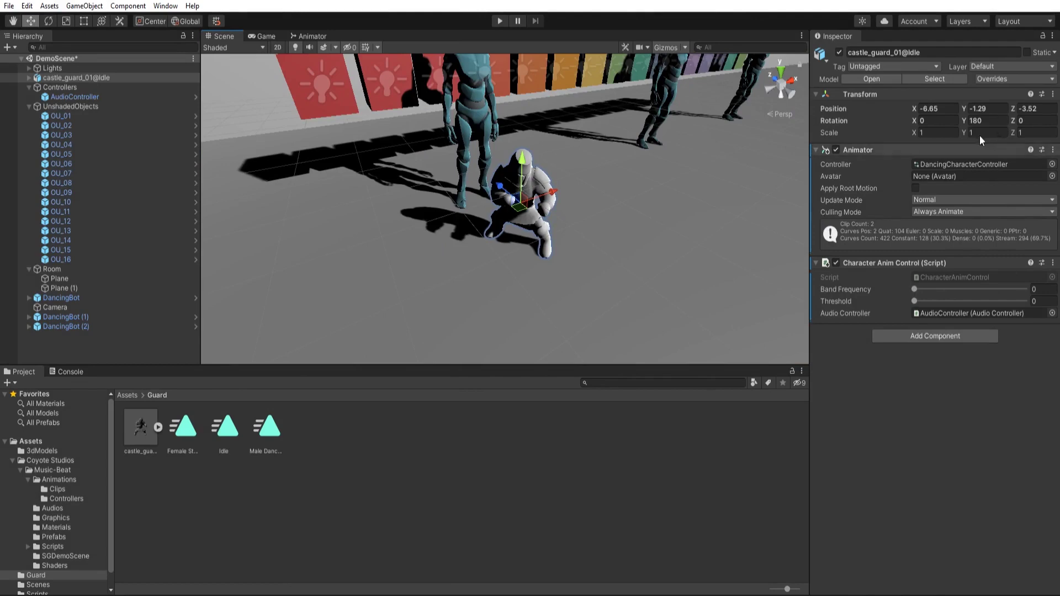
# Step: Locate the DancingCharacterController asset assigned to the guard and open its state graph in the Animator
pyautogui.click(966, 161)
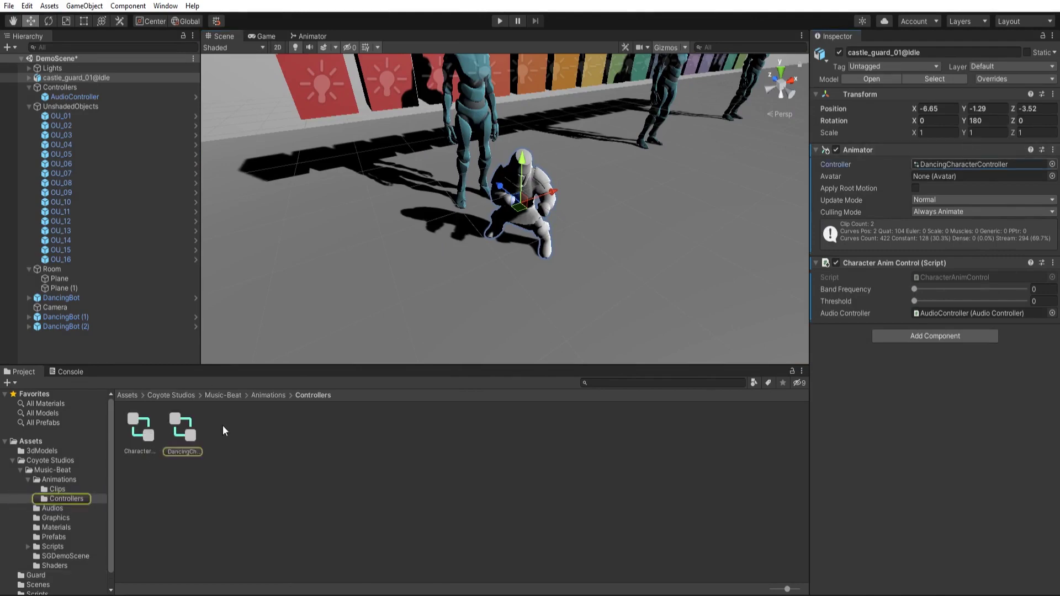
pyautogui.click(183, 420)
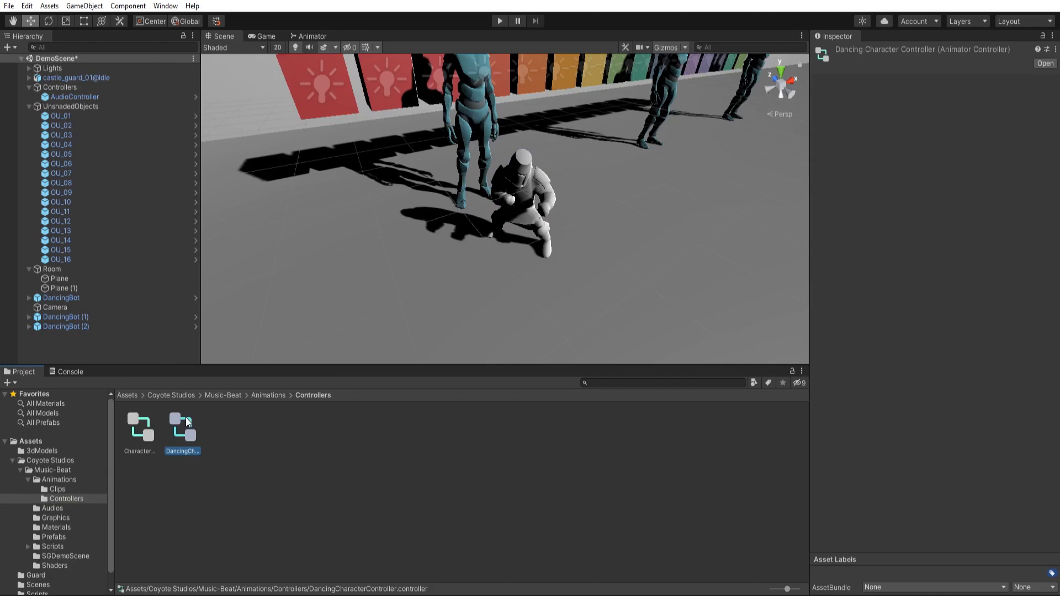
pyautogui.doubleClick(182, 426)
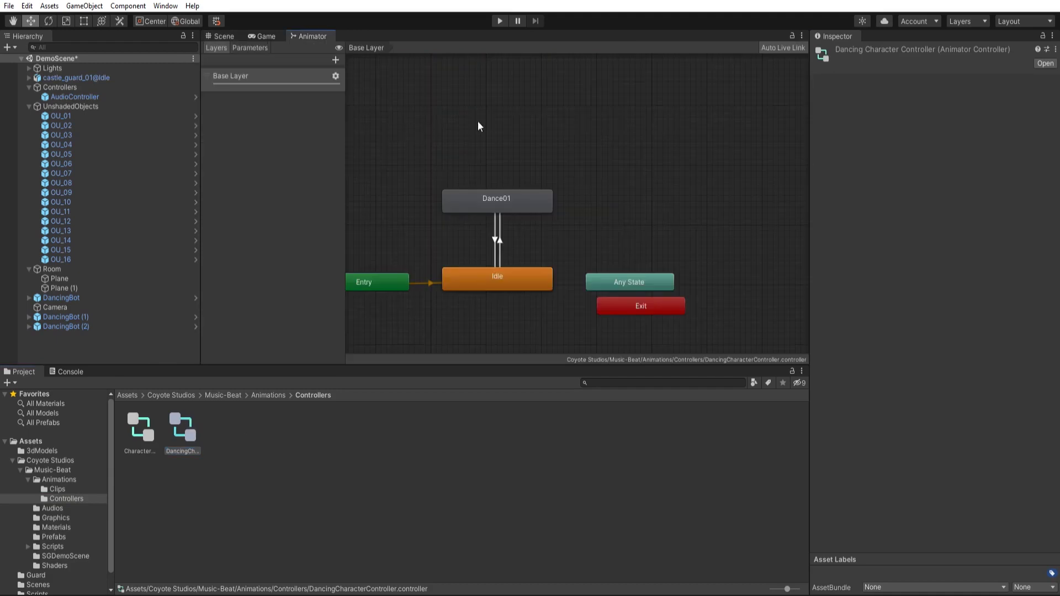
pyautogui.click(403, 188)
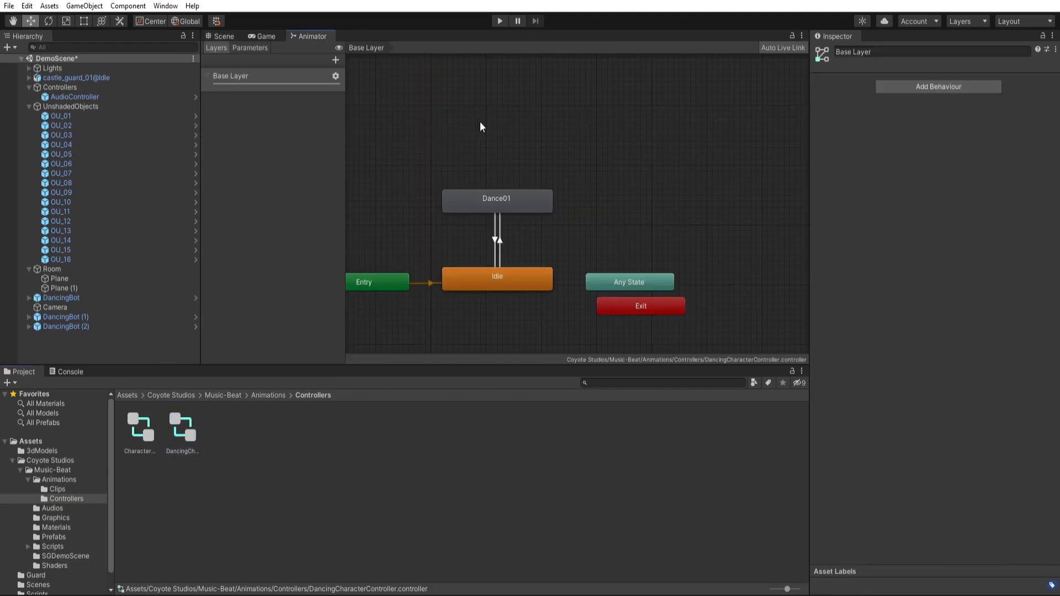
pyautogui.moveTo(437, 143); pyautogui.dragTo(518, 111, button='middle')
# Step: Examine the Idle and Dance01 states and the animation clips they use, including Hip Hop01
pyautogui.click(583, 236)
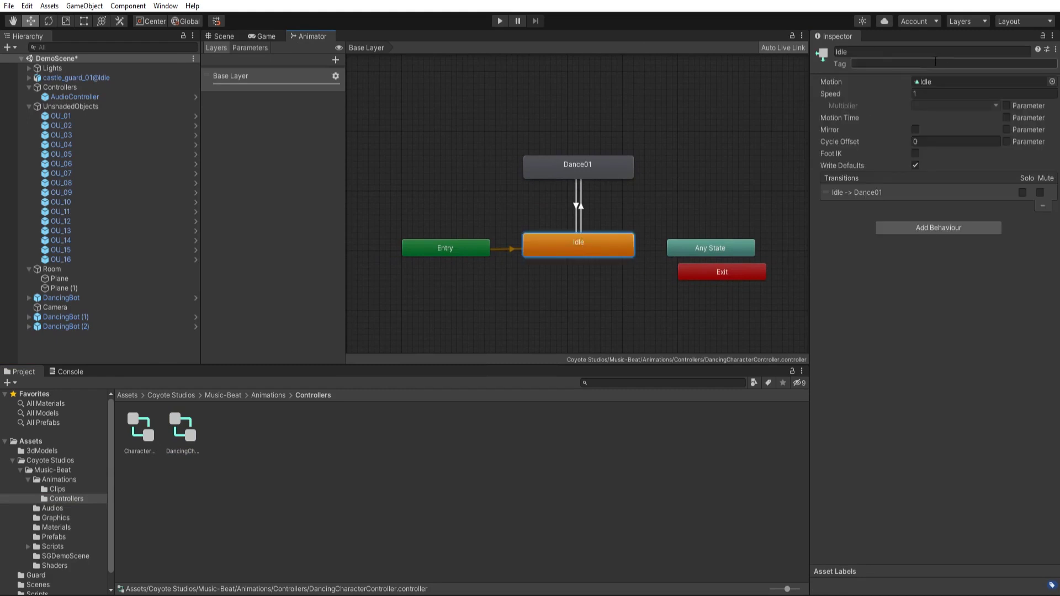
pyautogui.click(951, 81)
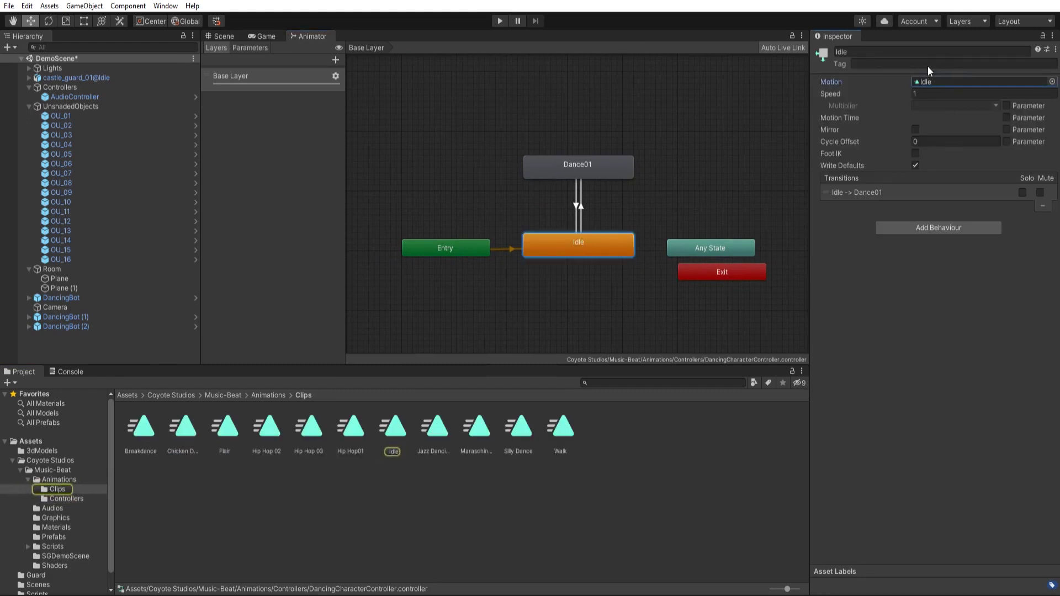
pyautogui.click(575, 163)
pyautogui.click(350, 425)
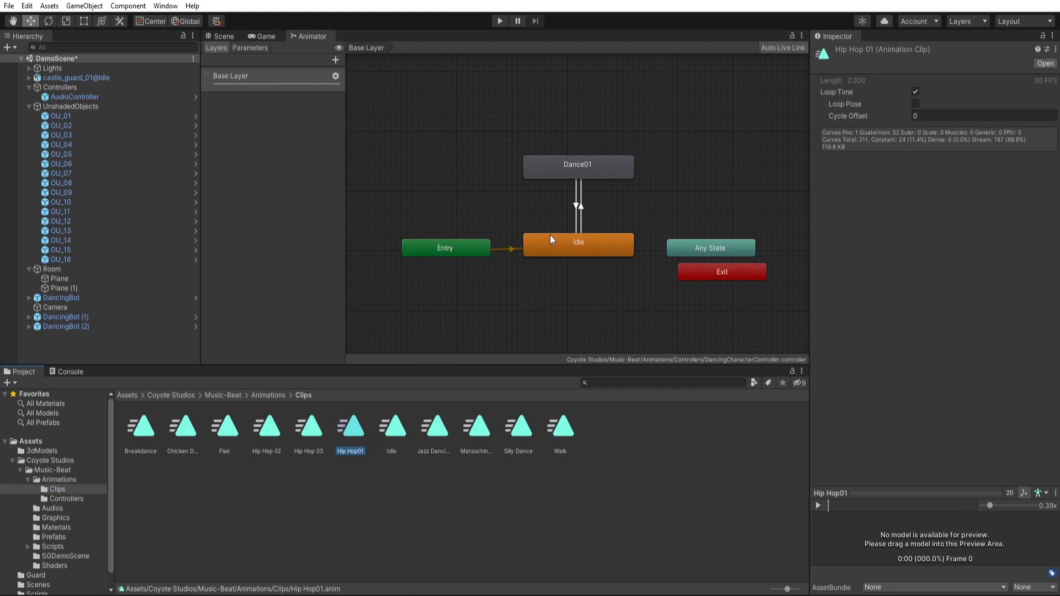
pyautogui.moveTo(704, 264); pyautogui.dragTo(700, 264)
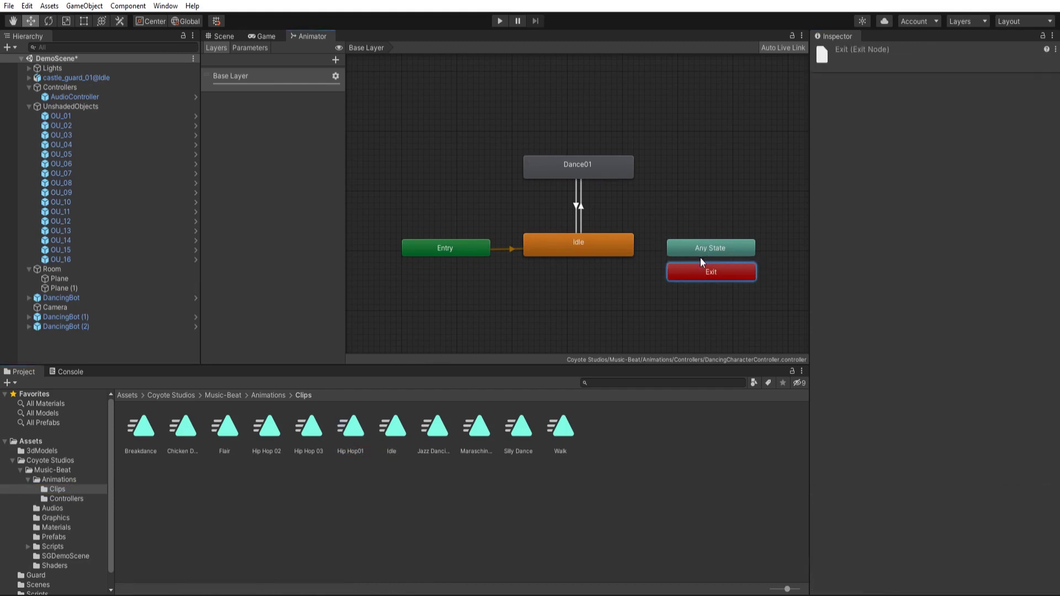
pyautogui.click(612, 240)
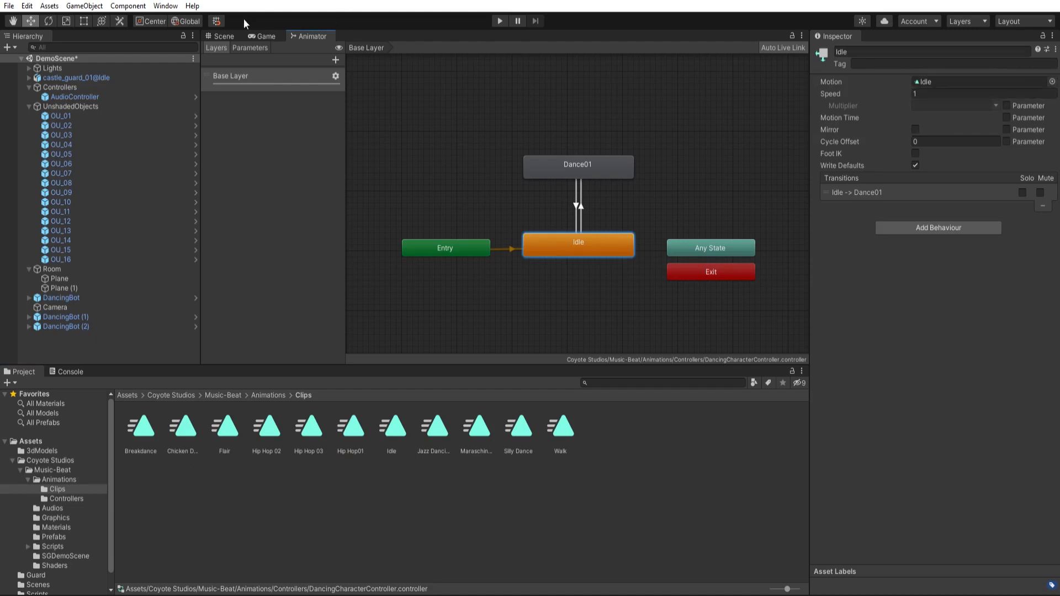
# Step: Return to the Scene view of the guard and open the Guard asset folder
pyautogui.click(223, 35)
pyautogui.keyDown('alt'); pyautogui.moveTo(528, 222); pyautogui.dragTo(616, 162); pyautogui.keyUp('alt')
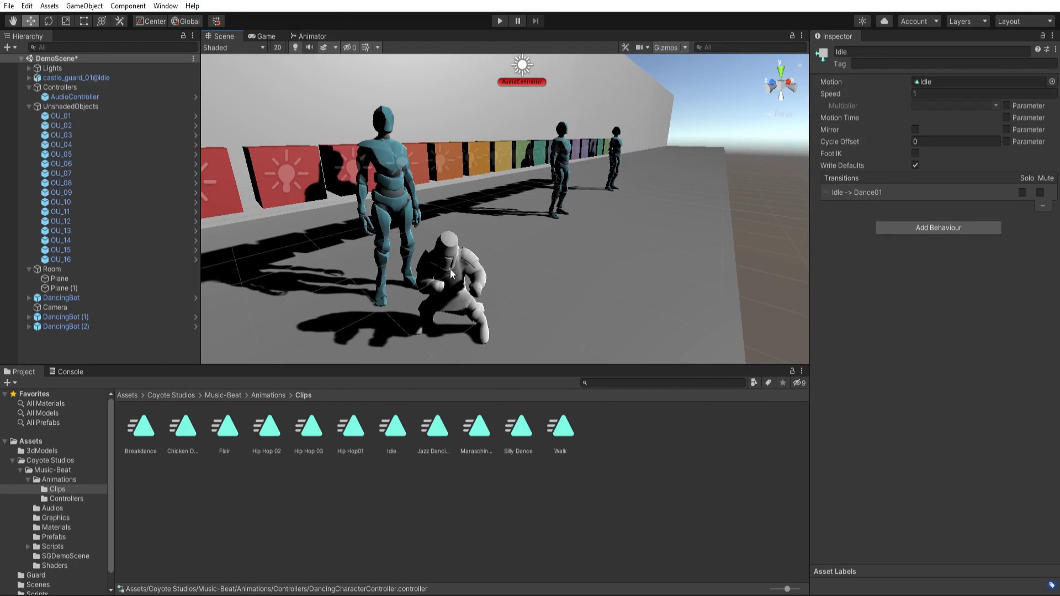
pyautogui.click(272, 385)
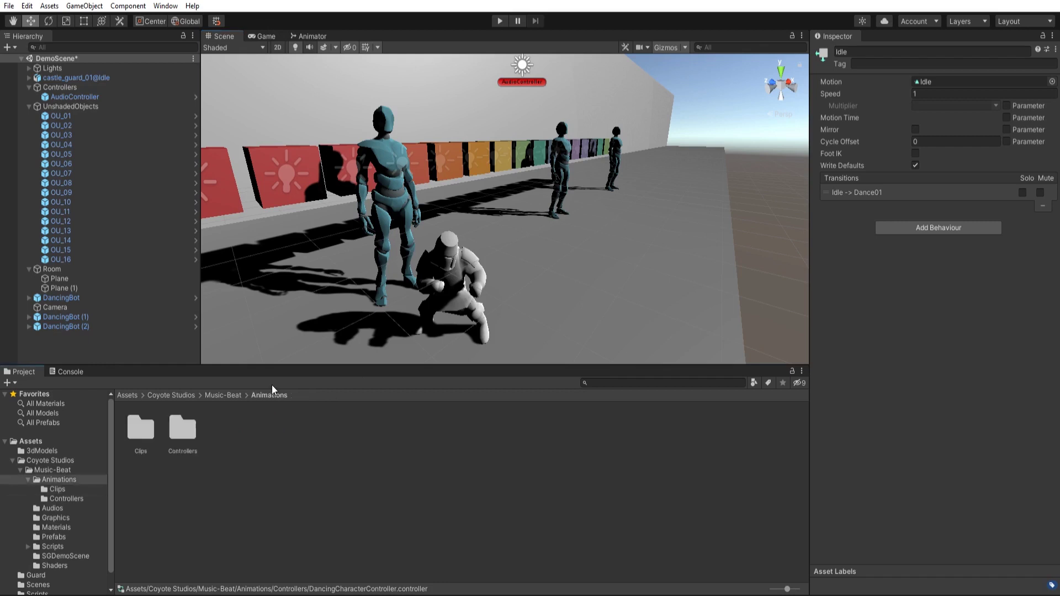
pyautogui.click(214, 382)
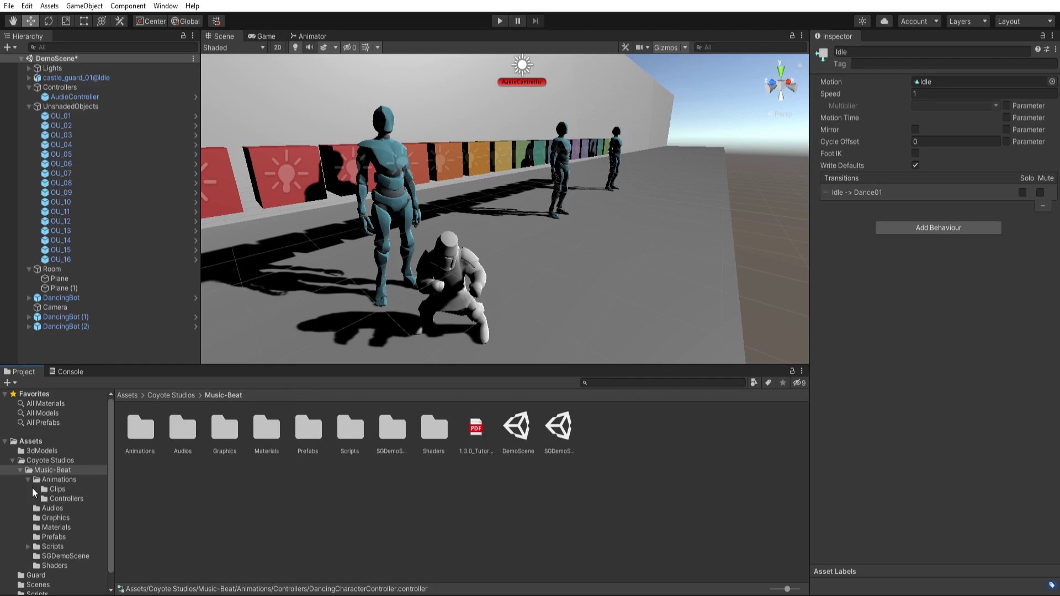
pyautogui.click(36, 575)
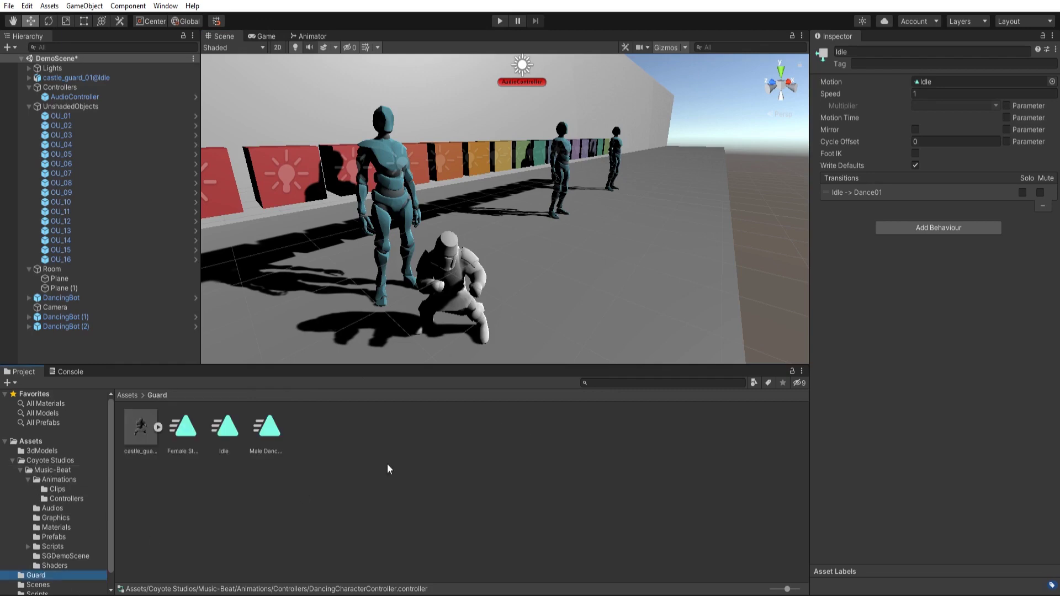
# Step: Create an Animator Override Controller named GuardAnimController in the Guard folder
pyautogui.click(12, 460)
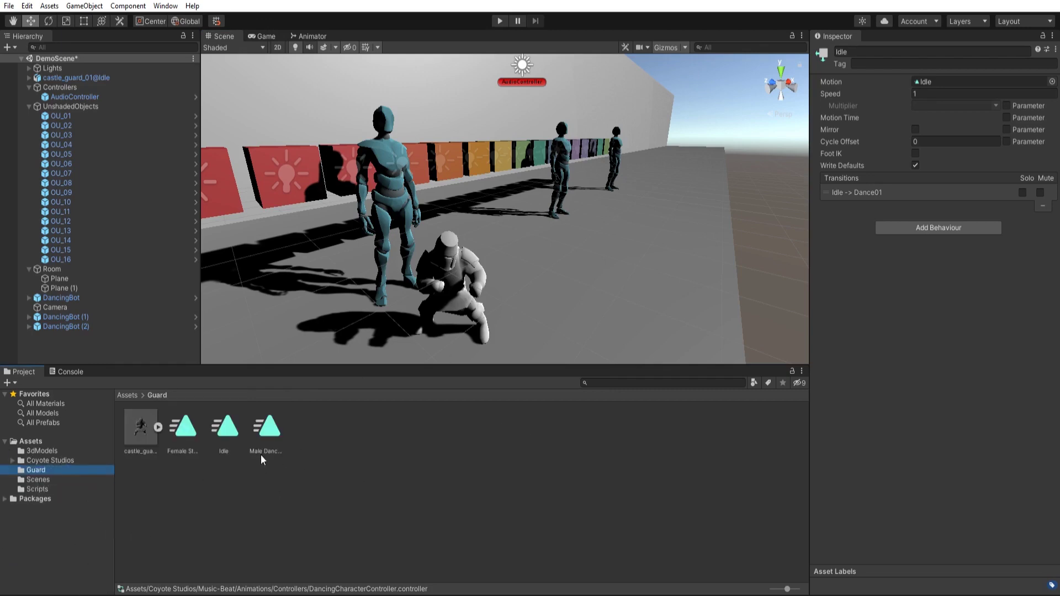
pyautogui.click(265, 471)
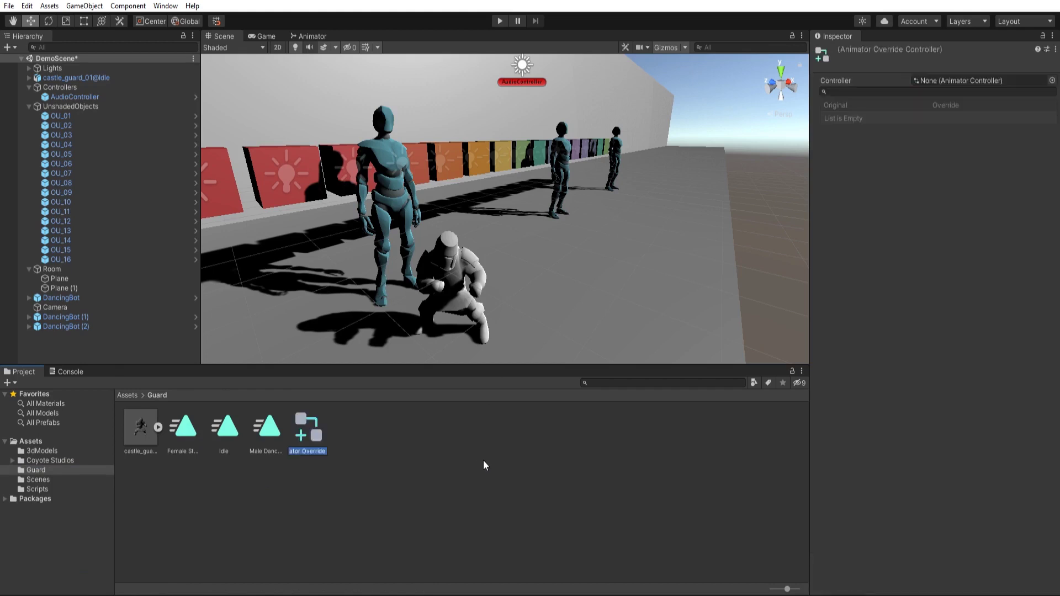
pyautogui.write('GuardAnimcontro')
pyautogui.press('BackSpace')
pyautogui.press('BackSpace')
pyautogui.press('BackSpace')
pyautogui.press('BackSpace')
pyautogui.press('BackSpace')
pyautogui.press('BackSpace')
pyautogui.write('Controller')
pyautogui.press('Return')
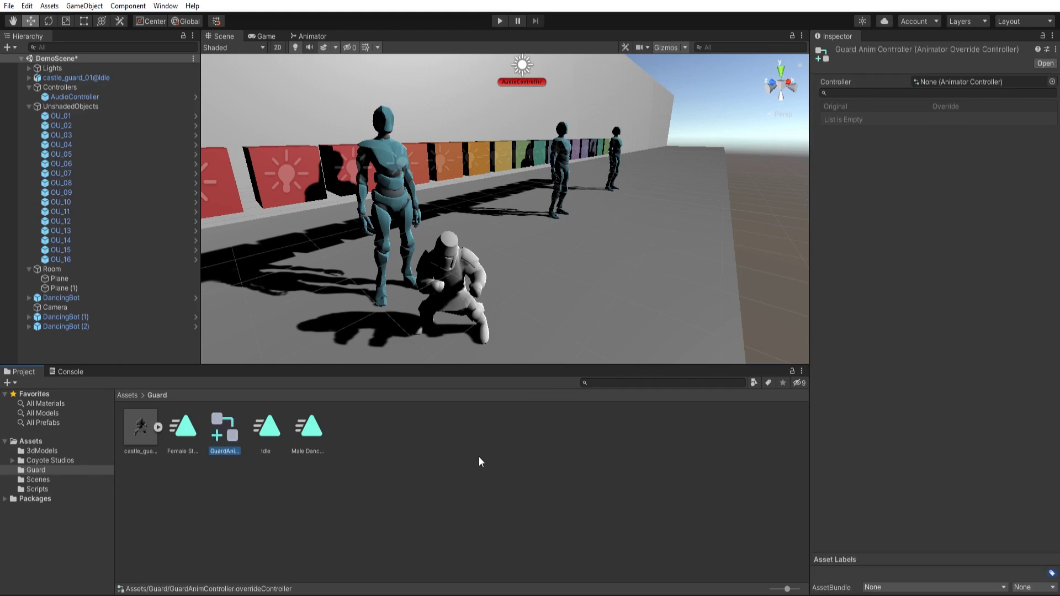
# Step: Set DancingCharacterController as the base controller of GuardAnimController
pyautogui.click(1052, 81)
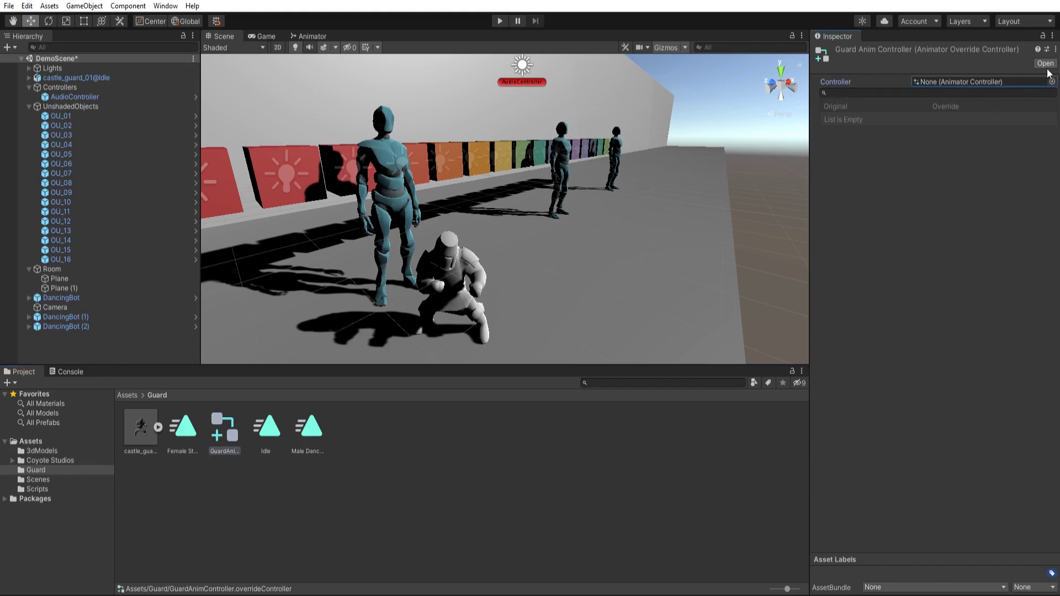
pyautogui.click(590, 118)
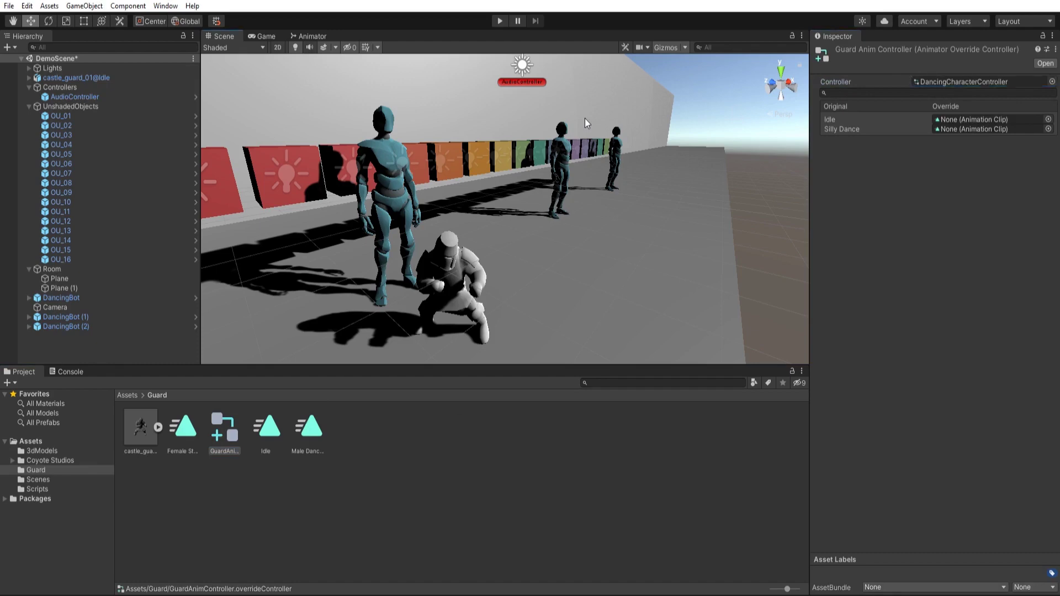
pyautogui.click(584, 119)
# Step: In GuardAnimController, override Idle with the guard's Idle clip and Silly Dance with Male Dance Pose
pyautogui.click(220, 419)
pyautogui.moveTo(269, 424); pyautogui.dragTo(958, 107)
pyautogui.click(308, 428)
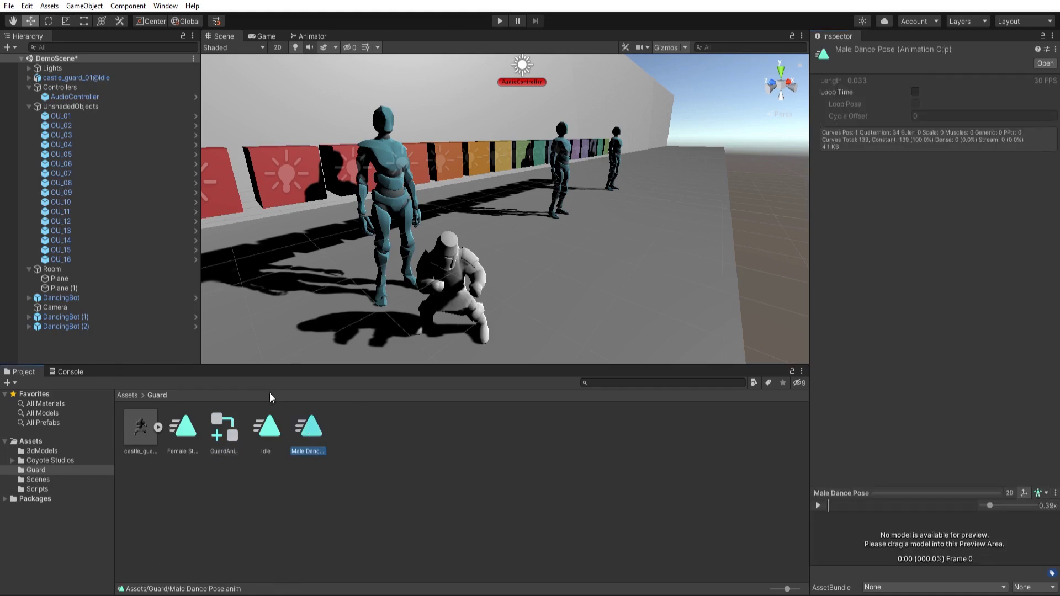
pyautogui.click(229, 420)
pyautogui.moveTo(308, 429); pyautogui.dragTo(957, 125)
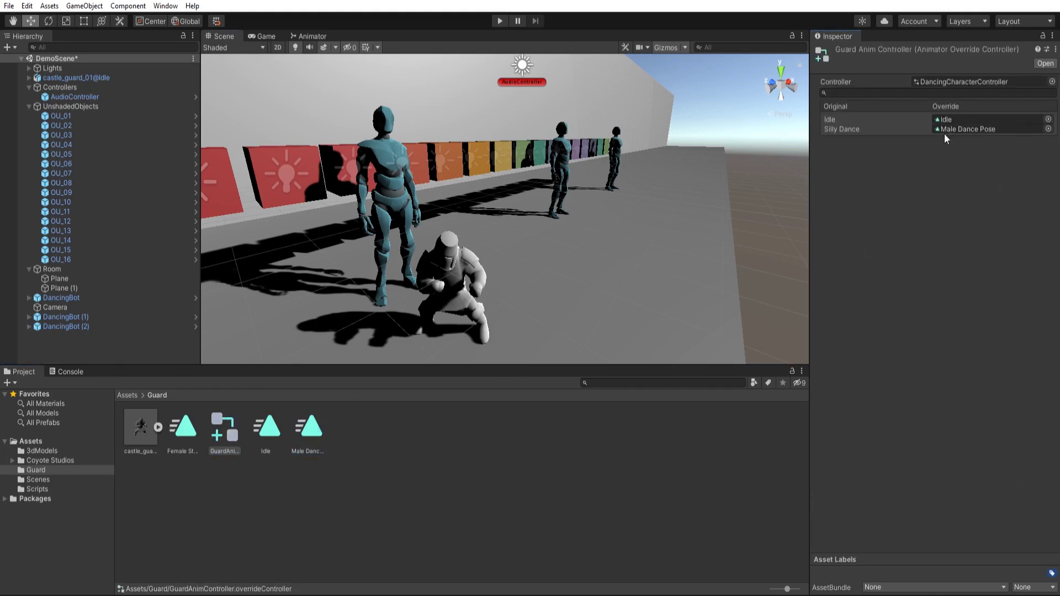
# Step: Assign GuardAnimController to the castle guard's Animator and test the scene in play mode
pyautogui.click(451, 245)
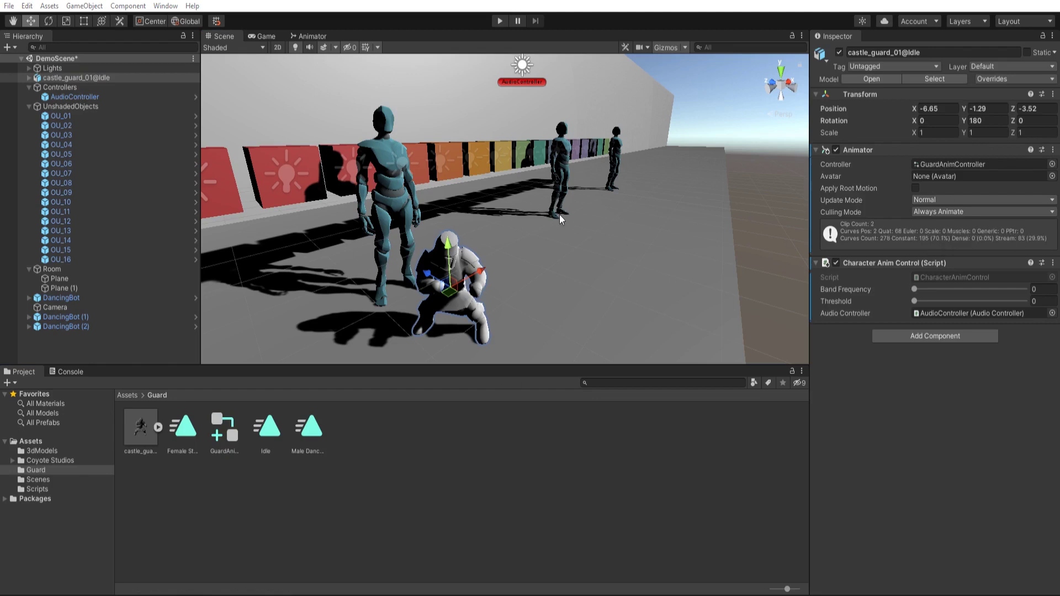
pyautogui.click(500, 20)
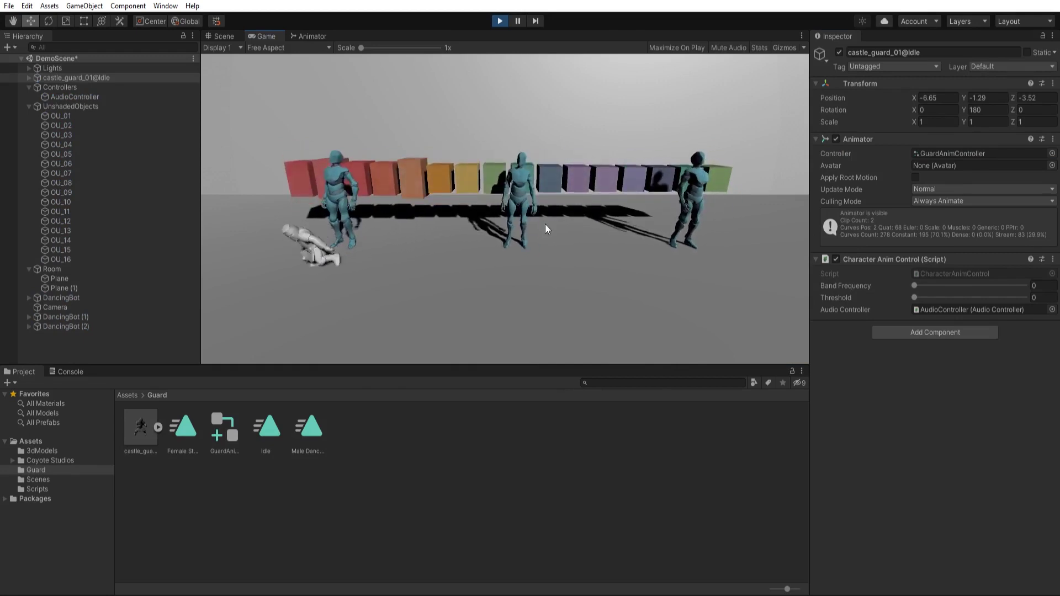
pyautogui.click(500, 21)
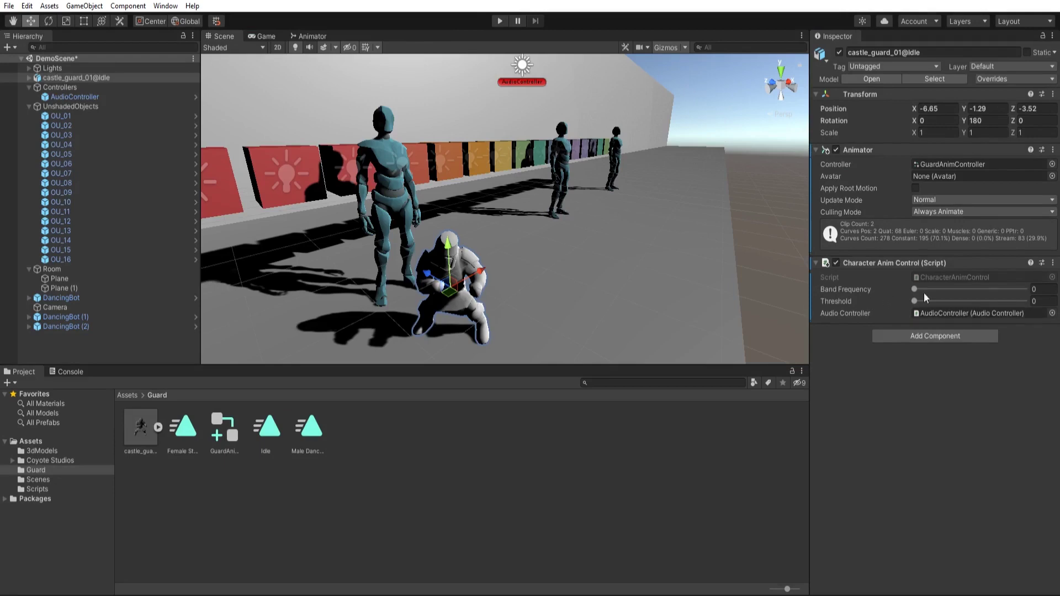
# Step: Set the castle guard's Band Frequency to 2 and Threshold to 0.5 to match DancingBot, and test the scene in play mode
pyautogui.moveTo(913, 276); pyautogui.dragTo(929, 276)
pyautogui.click(399, 183)
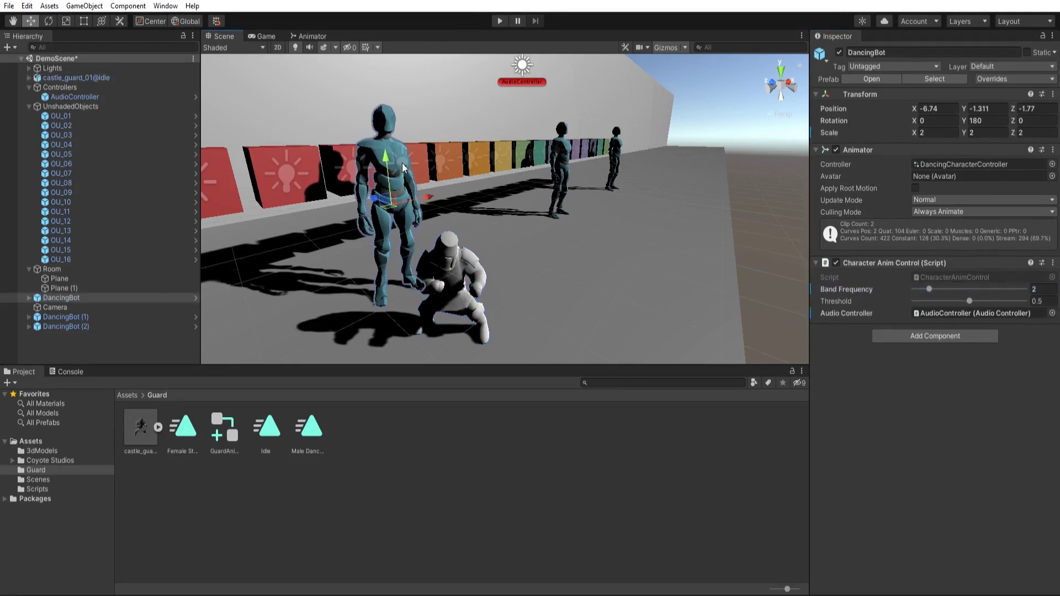
pyautogui.click(452, 269)
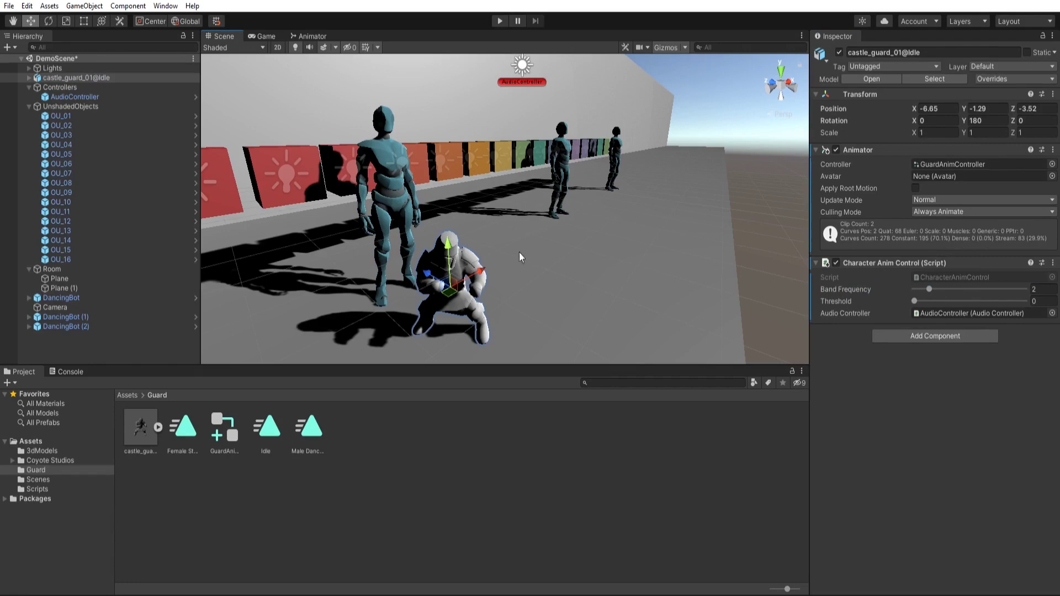
pyautogui.click(403, 188)
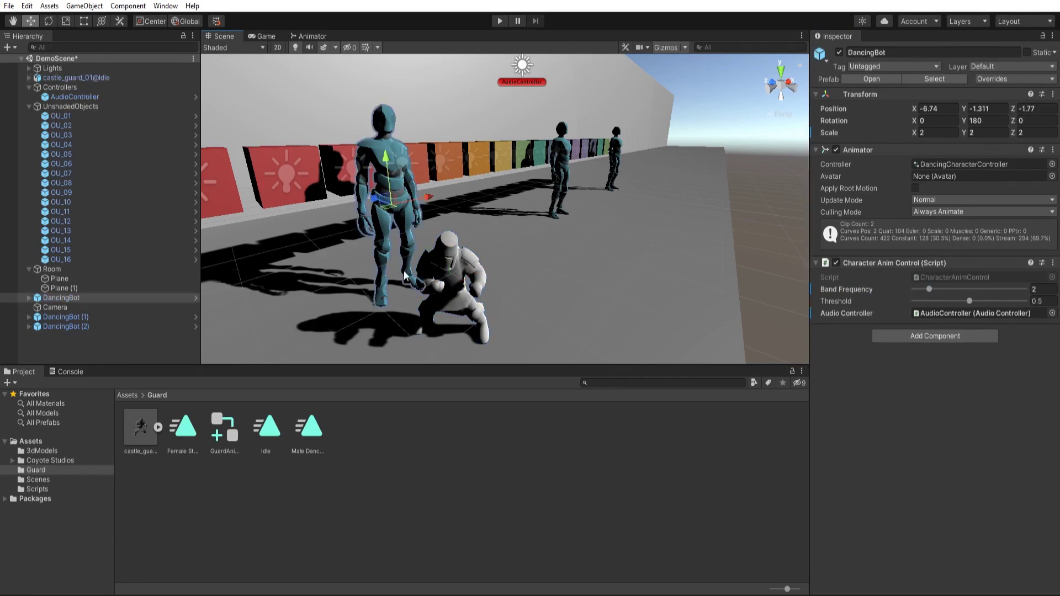
pyautogui.click(638, 242)
pyautogui.click(460, 253)
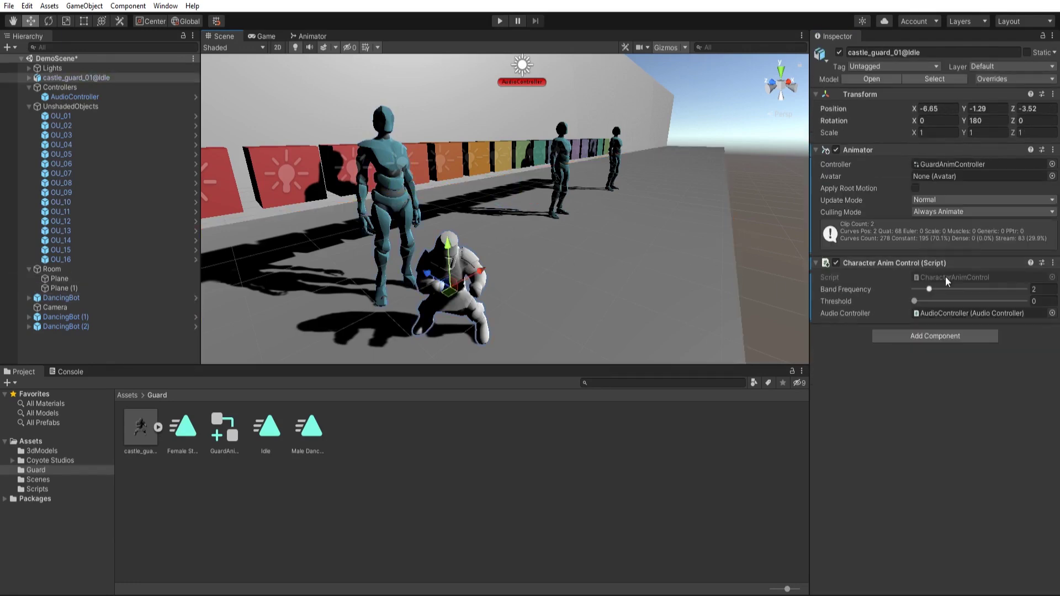
pyautogui.click(1045, 300)
pyautogui.write('0.5')
pyautogui.click(768, 467)
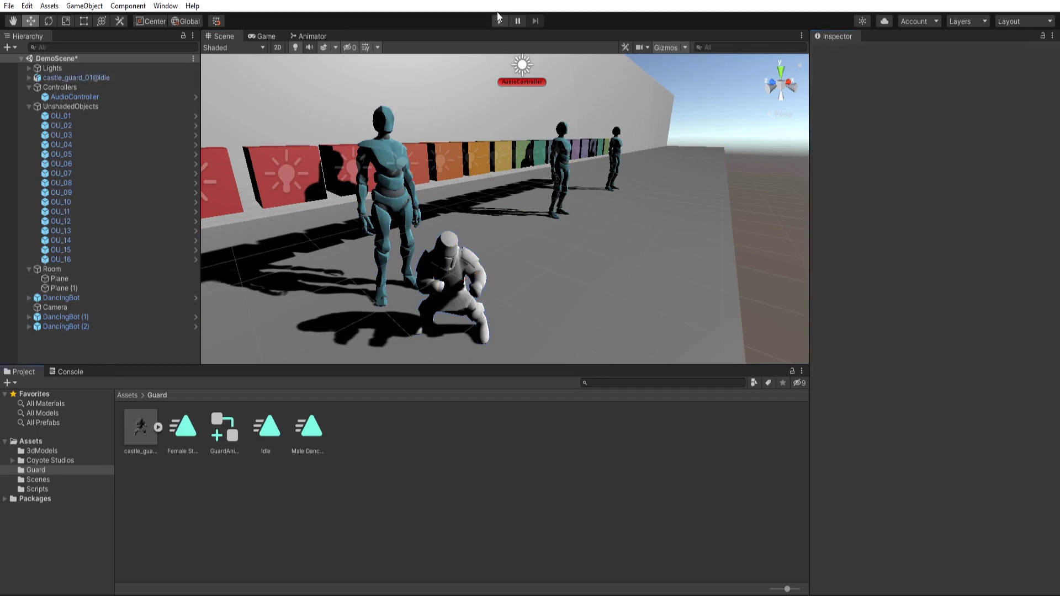
pyautogui.click(498, 18)
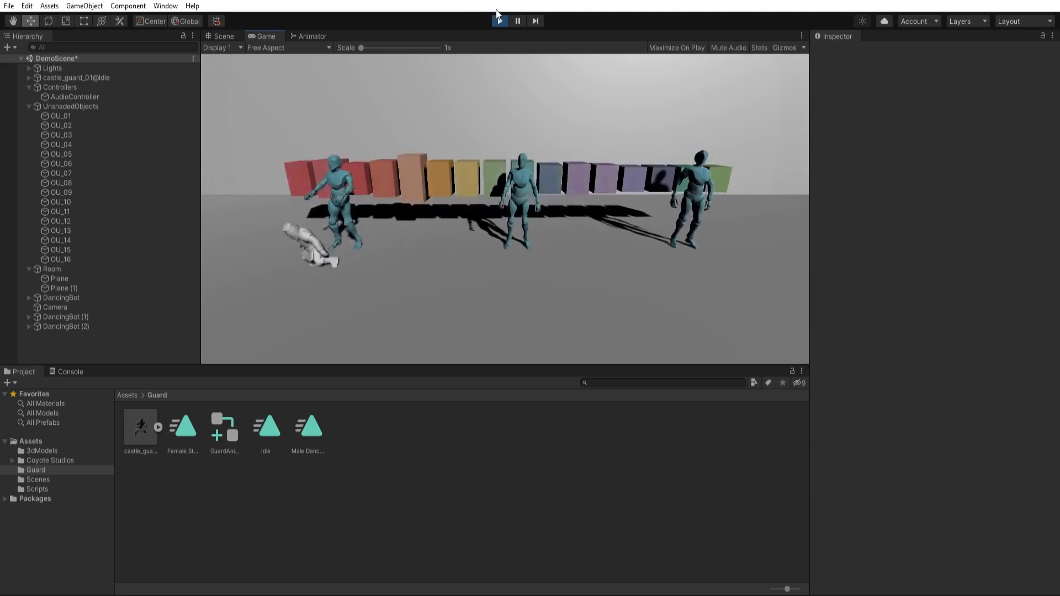
pyautogui.click(499, 20)
# Step: Duplicate the castle guard and move the copy in front of the middle DancingBot, to about X 0.33
pyautogui.keyDown('alt'); pyautogui.moveTo(430, 204); pyautogui.dragTo(427, 238); pyautogui.keyUp('alt')
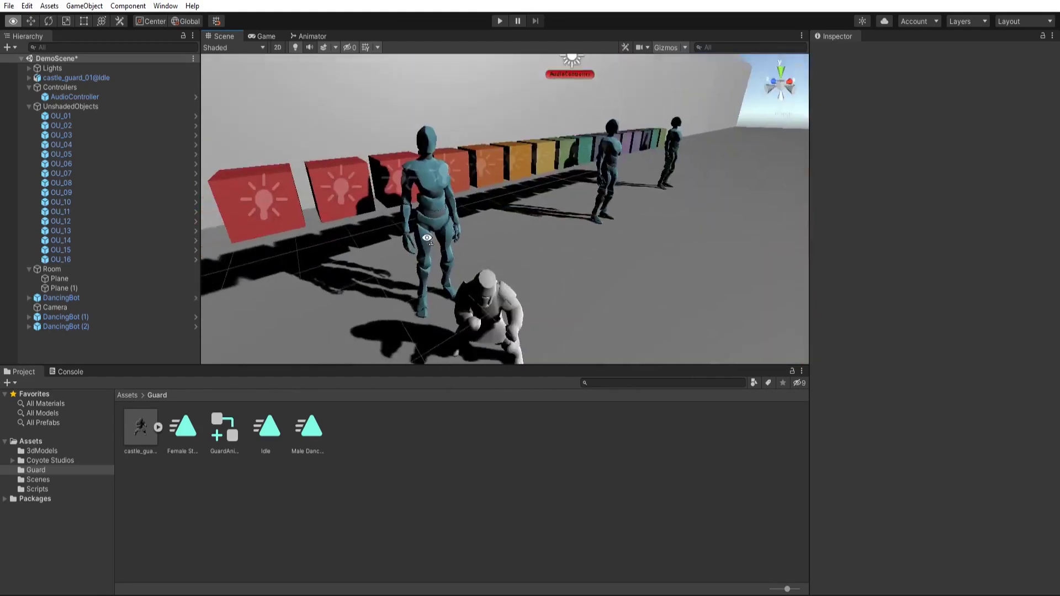
pyautogui.moveTo(426, 238); pyautogui.dragTo(351, 243, button='right')
pyautogui.click(236, 220)
pyautogui.moveTo(469, 249); pyautogui.dragTo(437, 254, button='right')
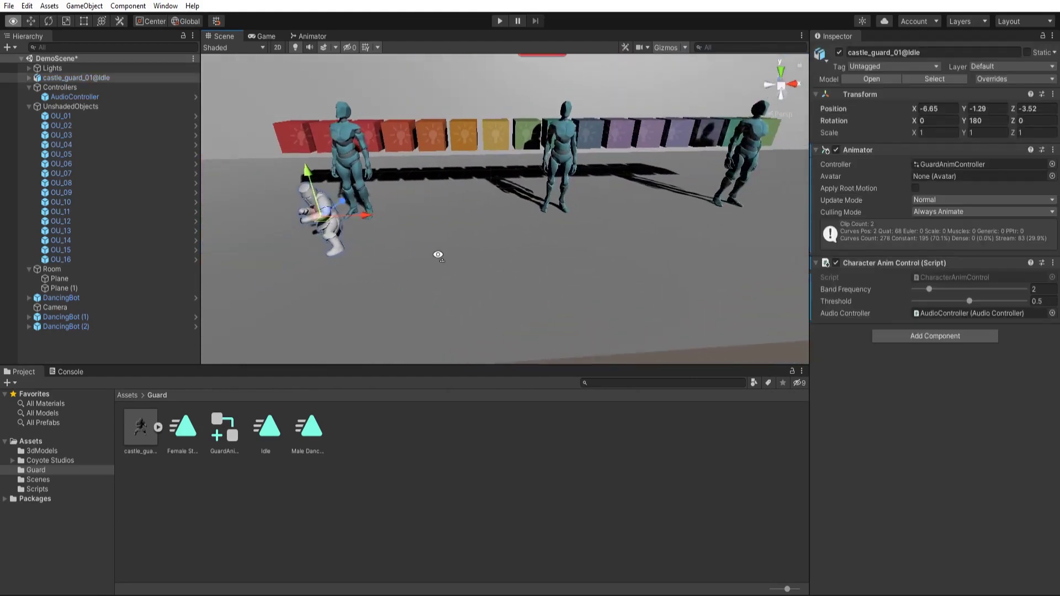
pyautogui.keyDown('alt'); pyautogui.moveTo(438, 255); pyautogui.dragTo(596, 222); pyautogui.keyUp('alt')
pyautogui.hotkey('ctrl', 'd')
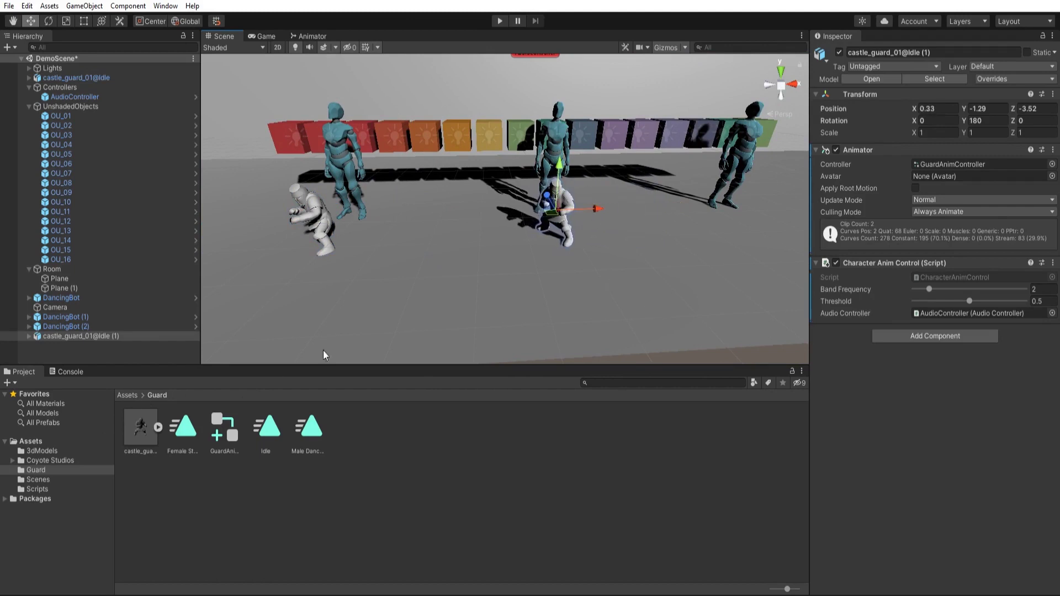
pyautogui.keyDown('alt'); pyautogui.moveTo(534, 195); pyautogui.dragTo(569, 197); pyautogui.keyUp('alt')
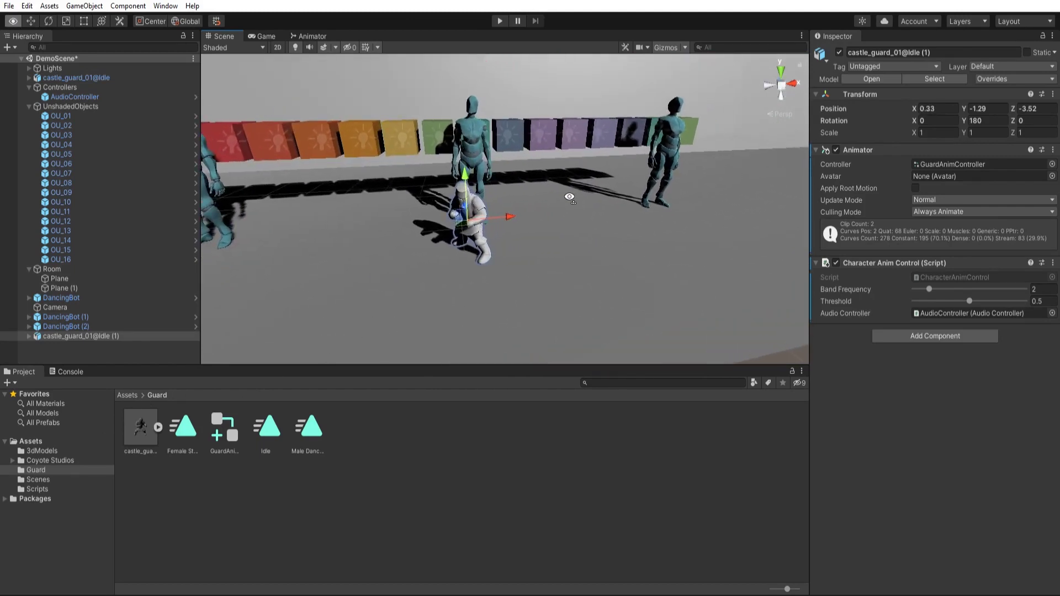
# Step: Duplicate the GuardAnimController asset and rename the copy GuardAnimController02
pyautogui.click(219, 428)
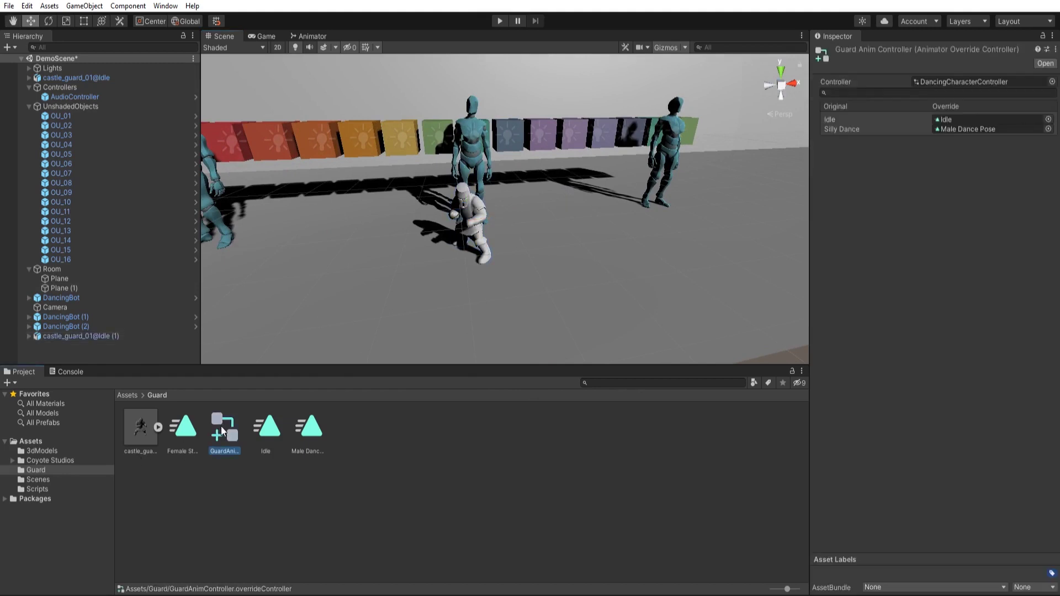
pyautogui.hotkey('ctrl', 'd')
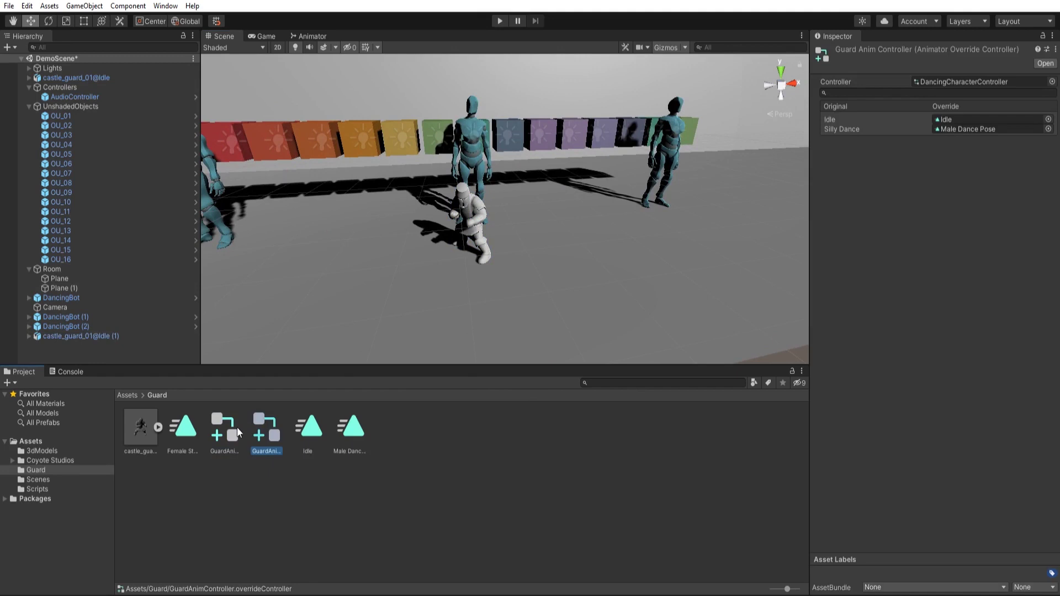
pyautogui.click(222, 419)
pyautogui.click(266, 422)
pyautogui.click(226, 428)
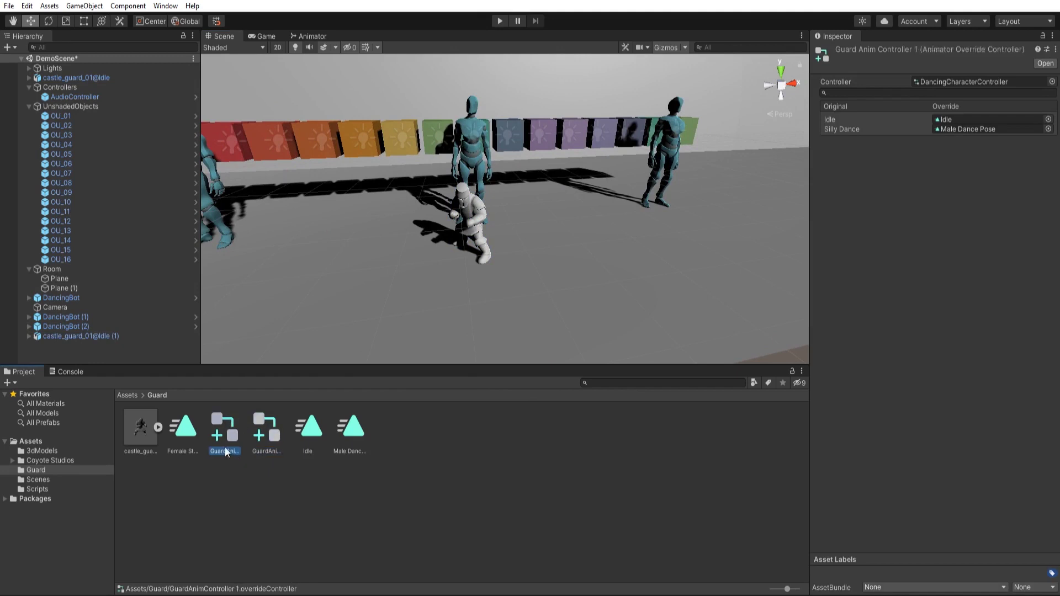
pyautogui.click(221, 439)
pyautogui.press('End')
pyautogui.write('02')
pyautogui.press('Return')
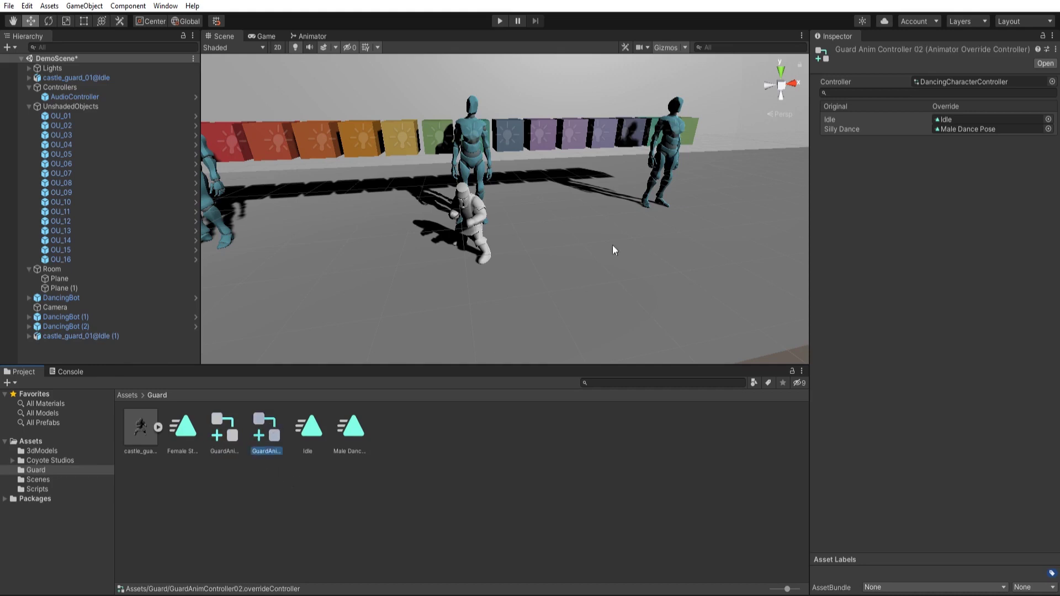
# Step: In GuardAnimController02, replace the Silly Dance override with the Female animation clip from the Guard folder
pyautogui.click(491, 218)
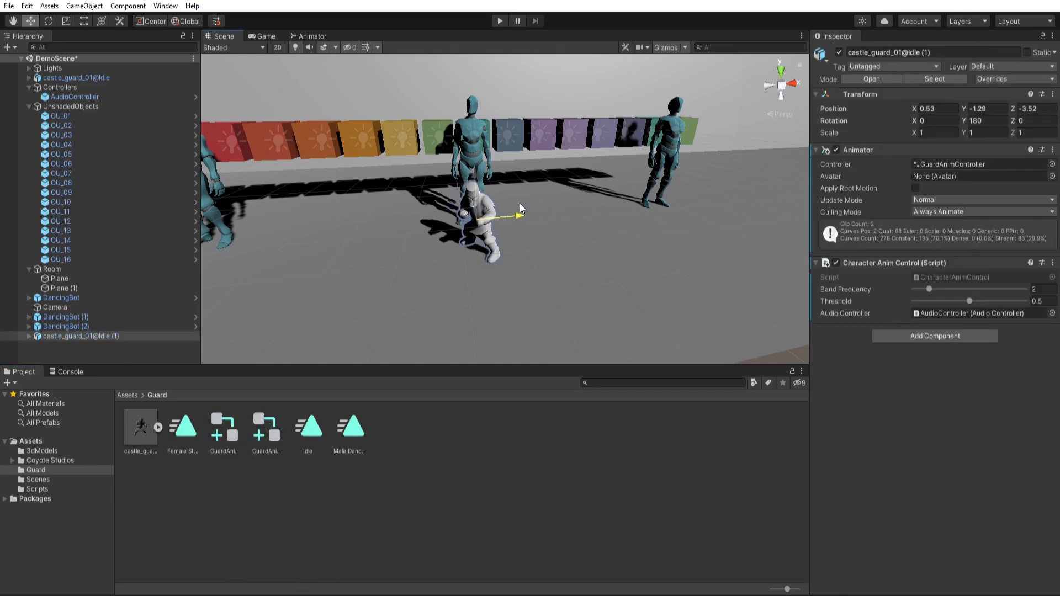
pyautogui.click(263, 434)
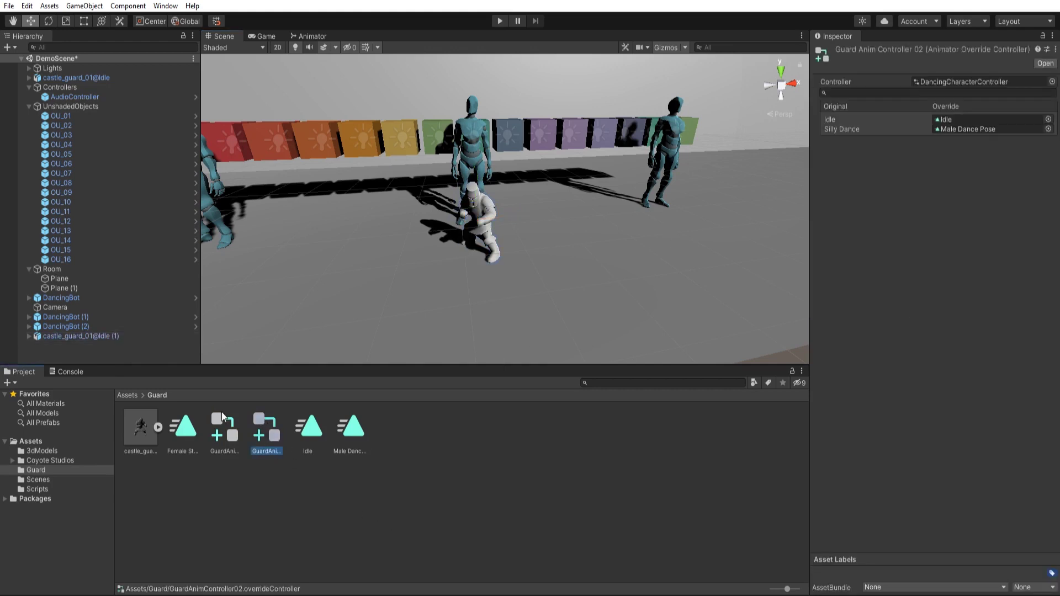
pyautogui.click(222, 420)
pyautogui.click(1048, 126)
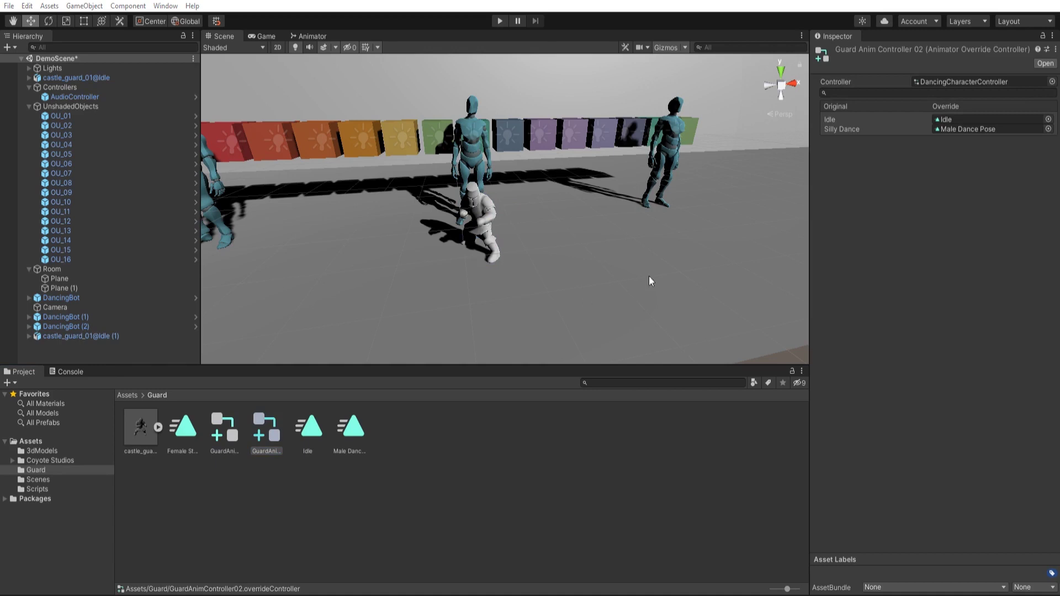
pyautogui.click(972, 129)
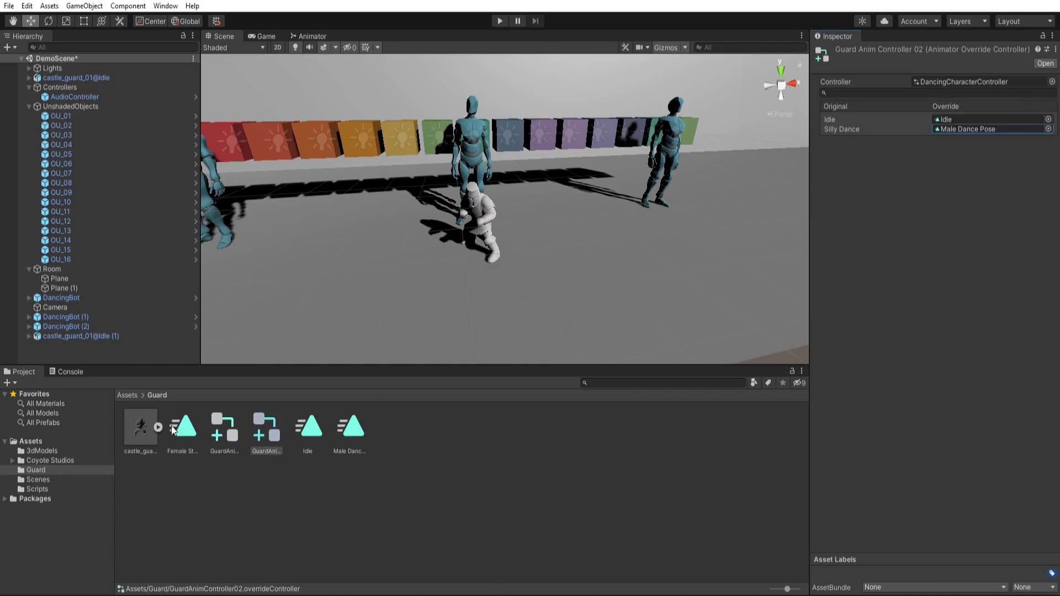
pyautogui.moveTo(173, 430); pyautogui.dragTo(965, 128)
# Step: Move the duplicated guard along X to about -4.87, beside the original guard
pyautogui.click(474, 202)
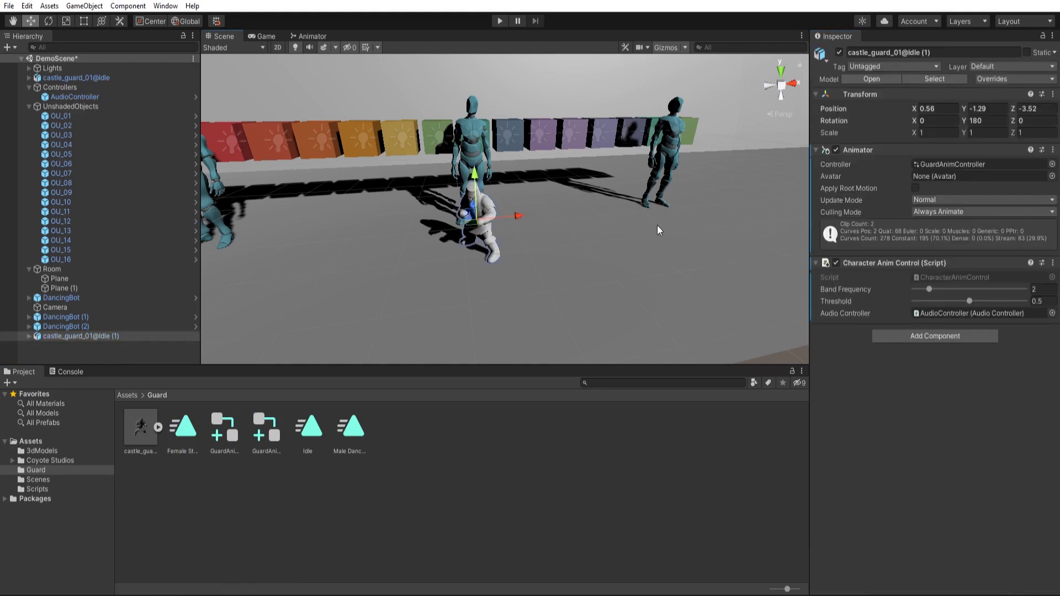
pyautogui.moveTo(512, 216); pyautogui.dragTo(319, 214)
pyautogui.moveTo(325, 221); pyautogui.dragTo(312, 227, button='right')
pyautogui.moveTo(476, 213); pyautogui.dragTo(420, 207, button='right')
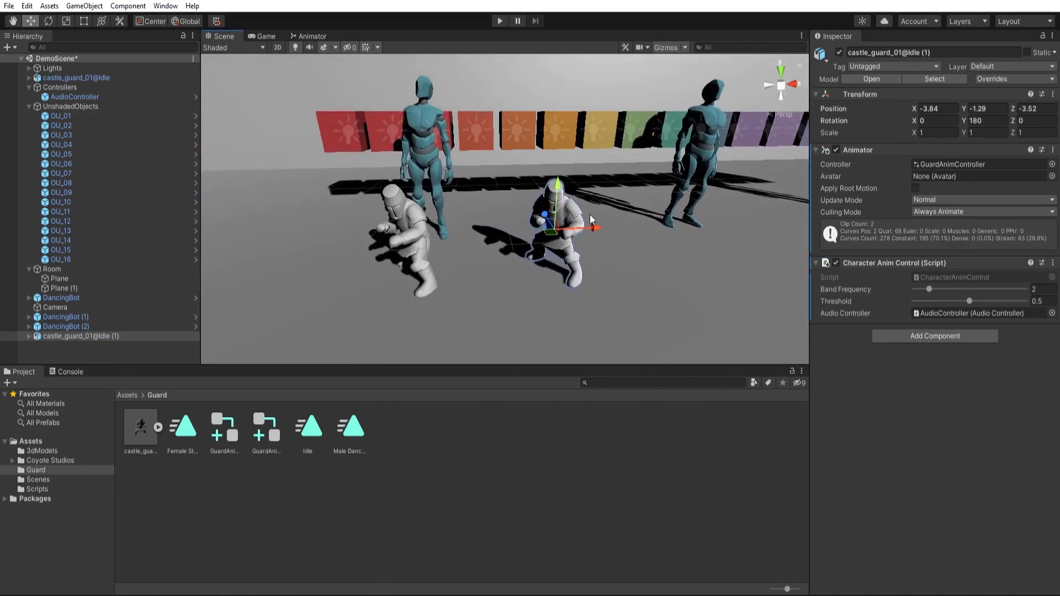
pyautogui.moveTo(589, 219); pyautogui.dragTo(541, 227)
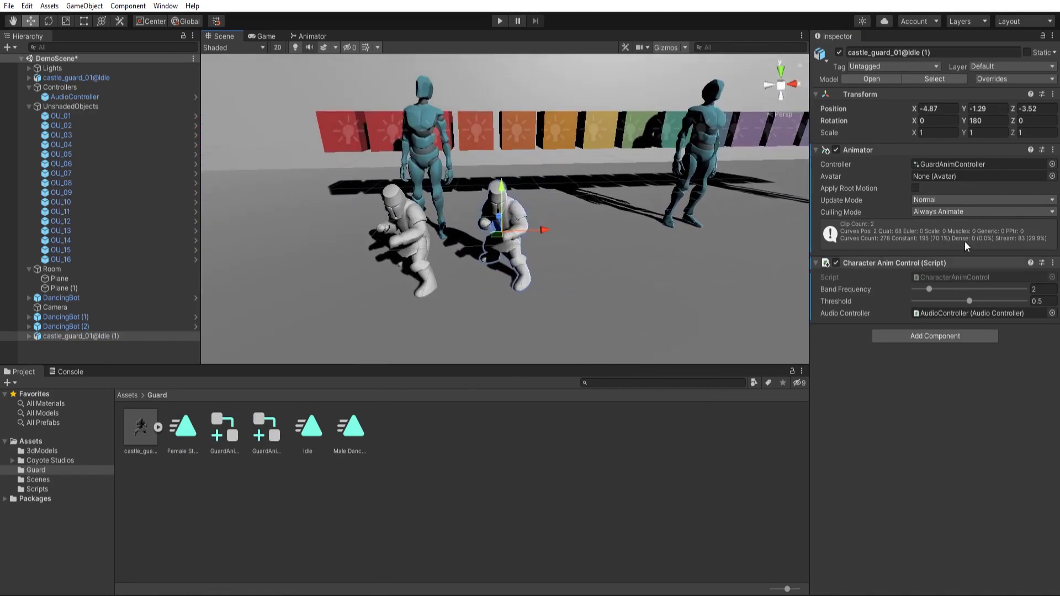
# Step: Assign GuardAnimController02 to the duplicated guard's Animator and test both guards in play mode
pyautogui.click(499, 20)
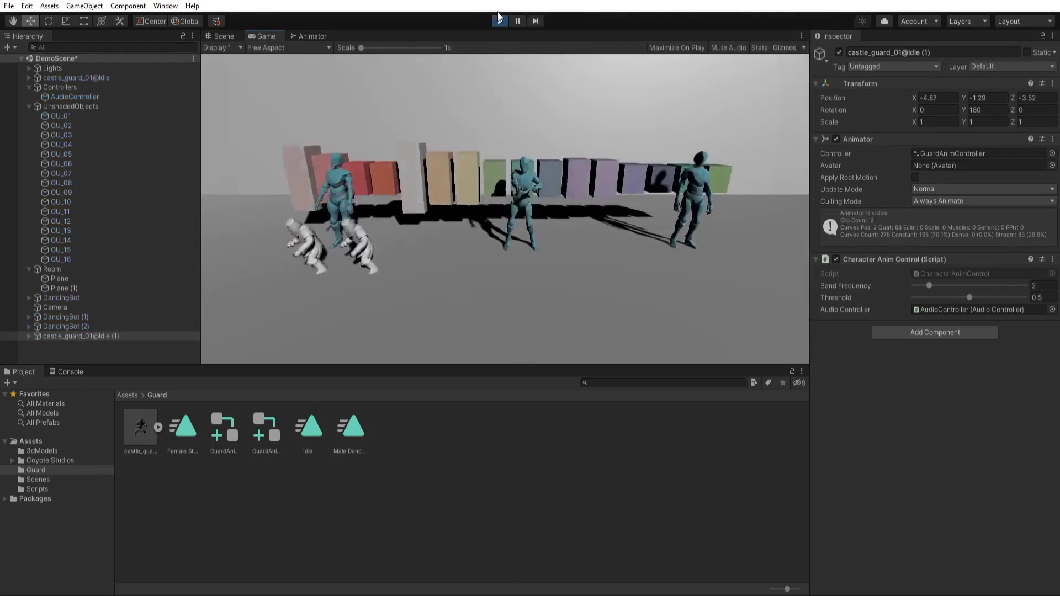
pyautogui.click(498, 19)
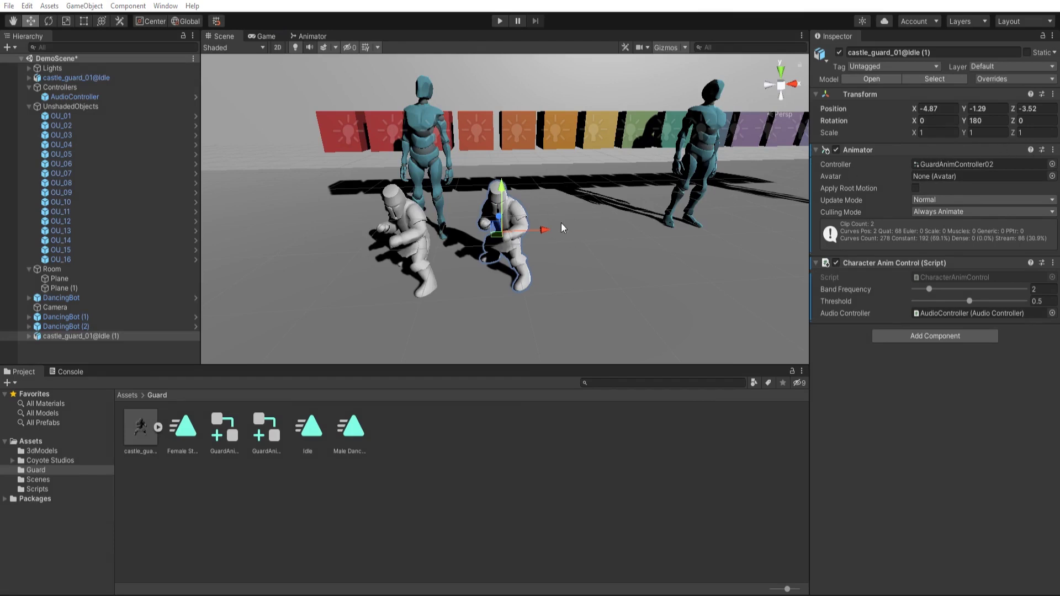
pyautogui.click(502, 17)
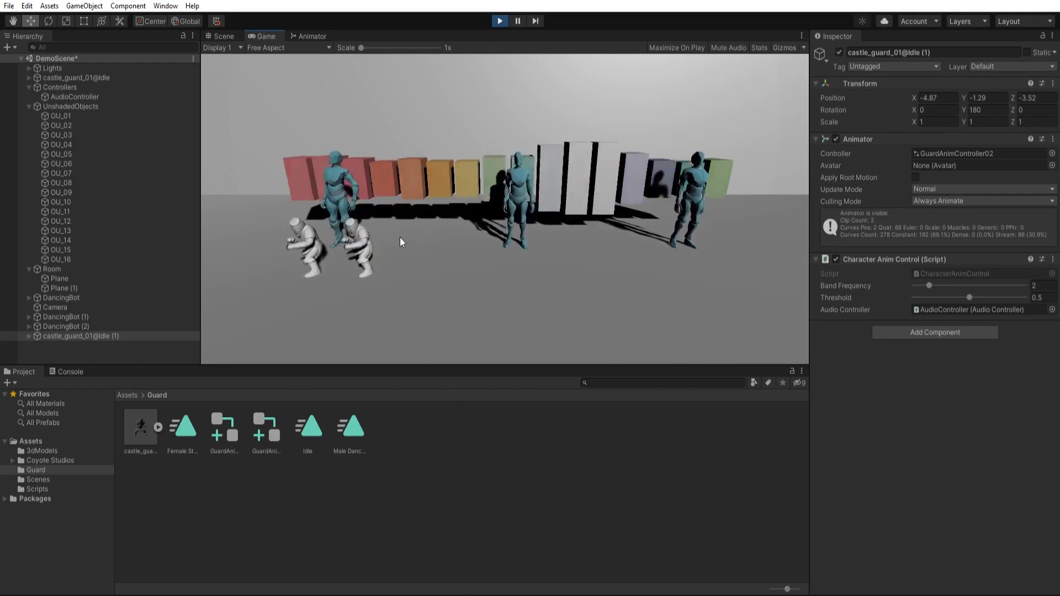
pyautogui.click(503, 21)
pyautogui.moveTo(478, 192); pyautogui.dragTo(356, 218, button='right')
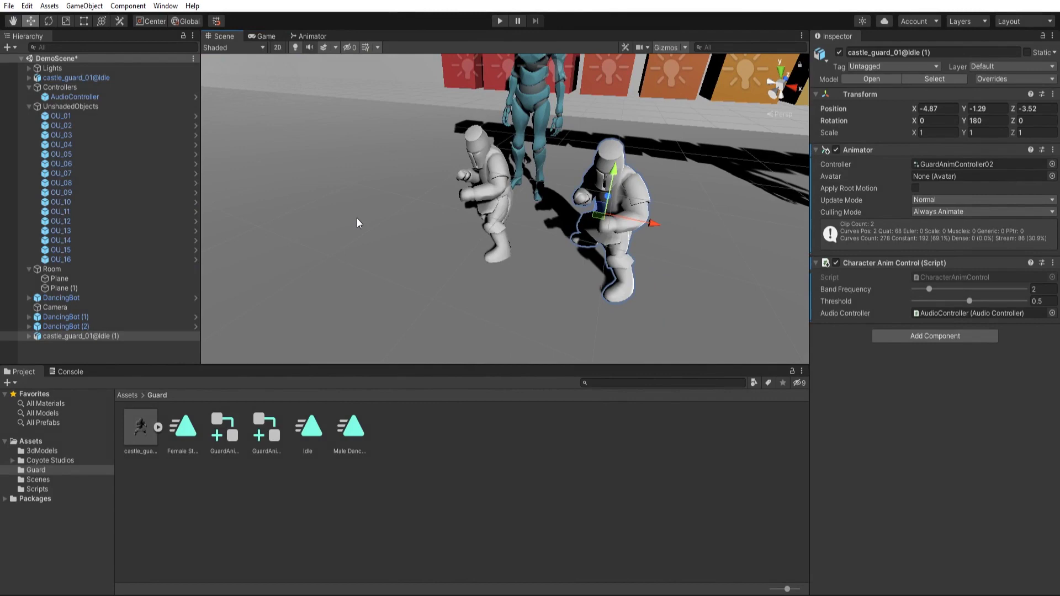
# Step: Select both castle guards together and move them in the negative X direction, in front of the teal bot beside the red cubes
pyautogui.moveTo(445, 220); pyautogui.dragTo(456, 278, button='right')
pyautogui.moveTo(456, 279); pyautogui.dragTo(532, 293)
pyautogui.click(462, 293)
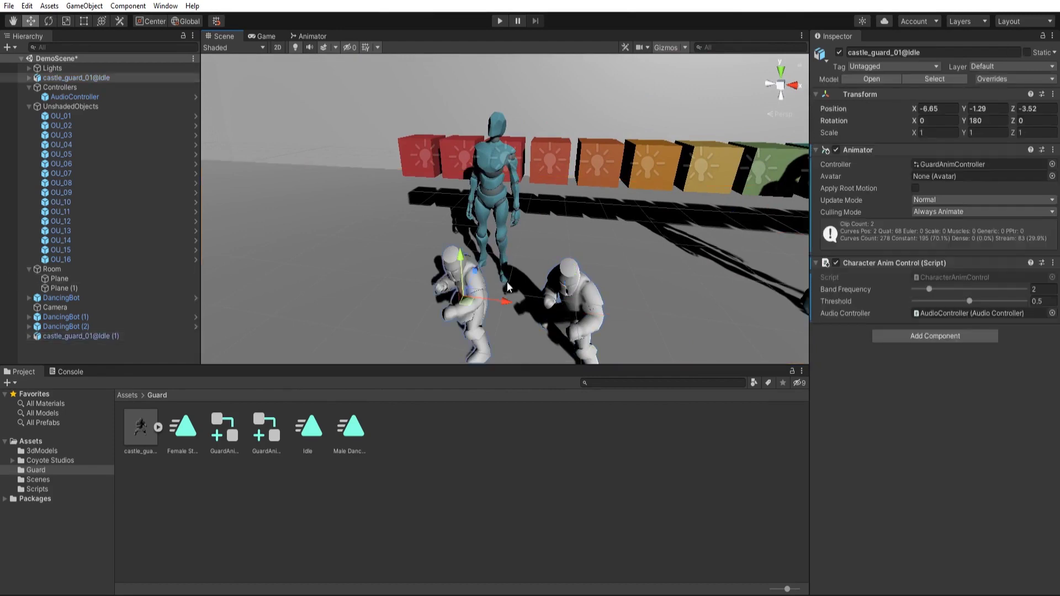
pyautogui.keyDown('shift'); pyautogui.click(559, 293); pyautogui.keyUp('shift')
pyautogui.click(580, 294)
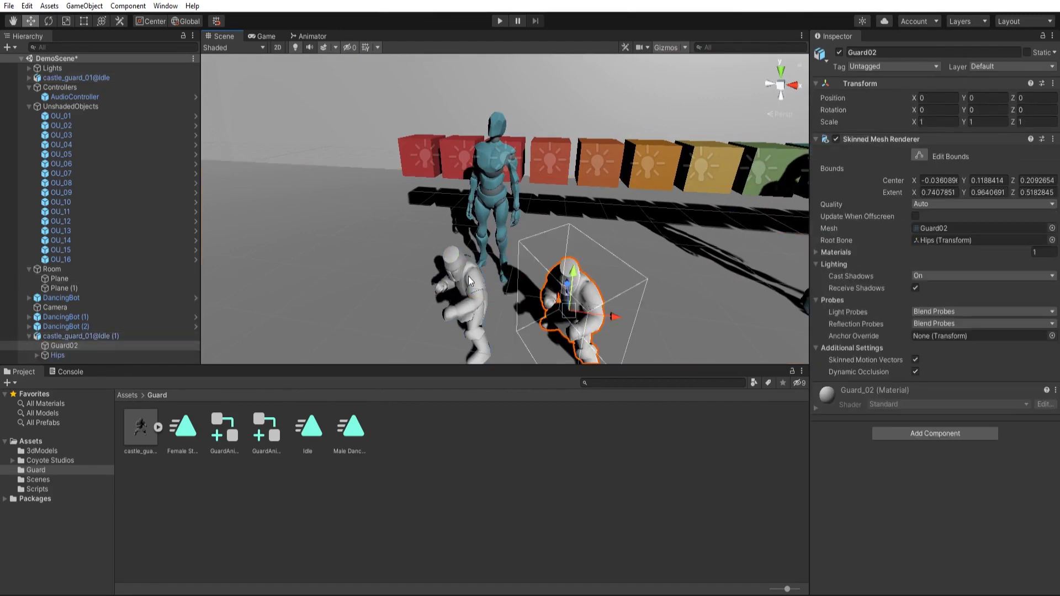
pyautogui.keyDown('shift'); pyautogui.click(467, 276); pyautogui.keyUp('shift')
pyautogui.moveTo(545, 294); pyautogui.dragTo(487, 284)
pyautogui.click(564, 300)
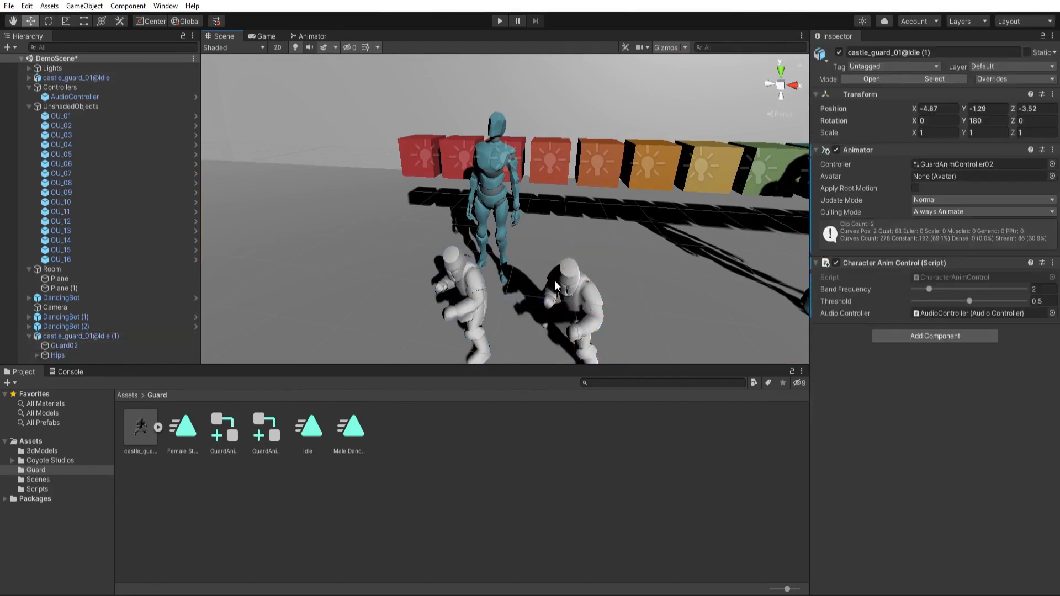
pyautogui.keyDown('shift'); pyautogui.click(467, 276); pyautogui.keyUp('shift')
pyautogui.moveTo(559, 302); pyautogui.dragTo(516, 298)
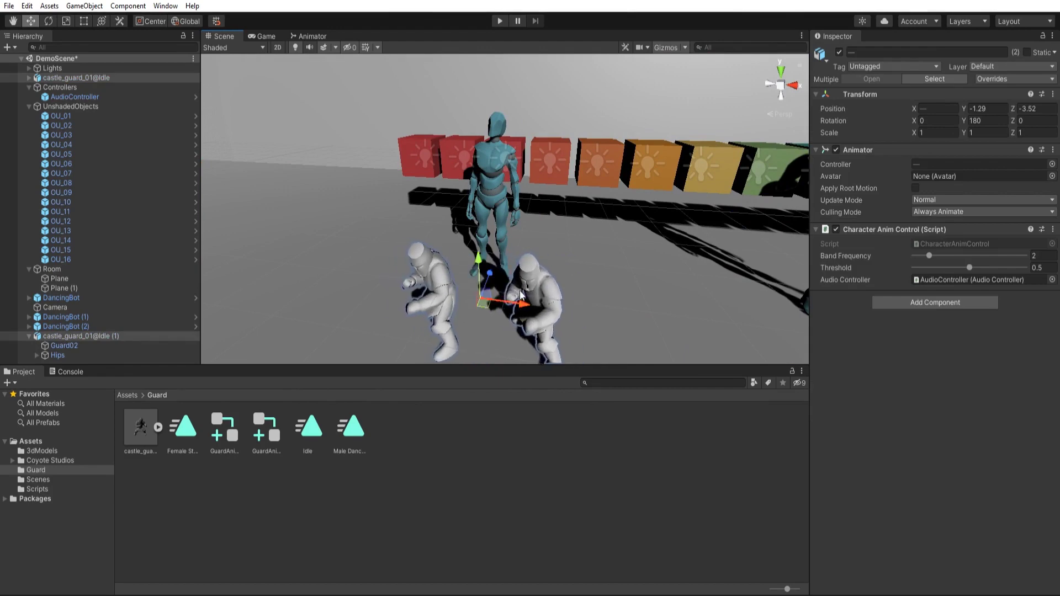
# Step: Move both selected guards along Z to -3.217, closer to the teal bot behind them
pyautogui.press('s')
pyautogui.moveTo(518, 294); pyautogui.dragTo(544, 248, button='right')
pyautogui.press('a')
pyautogui.press('w')
pyautogui.press('s')
pyautogui.press('a')
pyautogui.press('w')
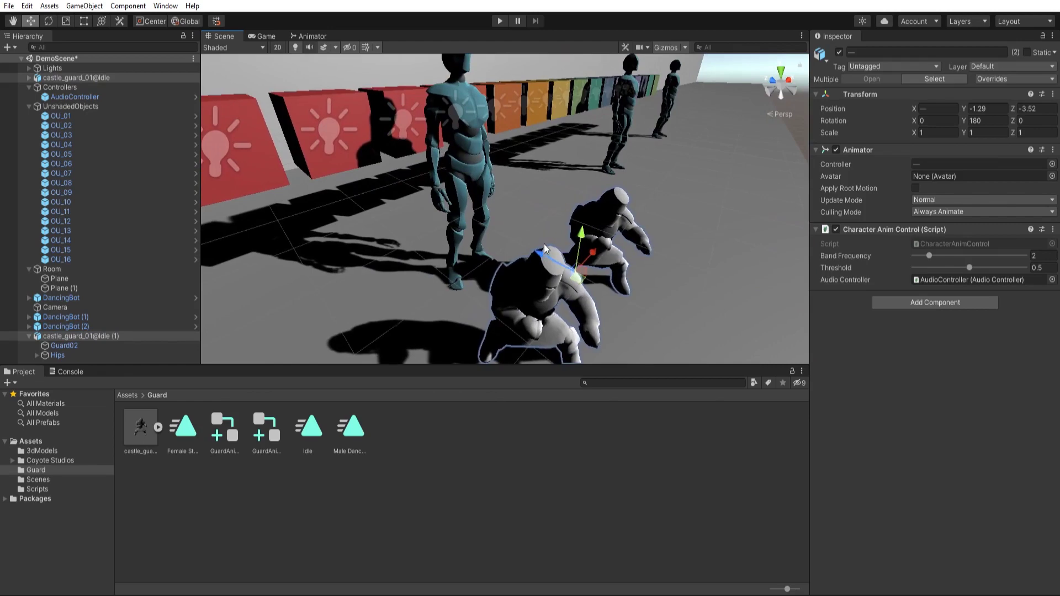
pyautogui.moveTo(541, 252); pyautogui.dragTo(509, 236)
# Step: Nudge both guards slightly further in the negative X direction to center the pair in front of the teal bot
pyautogui.press('d')
pyautogui.moveTo(585, 238); pyautogui.dragTo(518, 244, button='right')
pyautogui.press('s')
pyautogui.press('w')
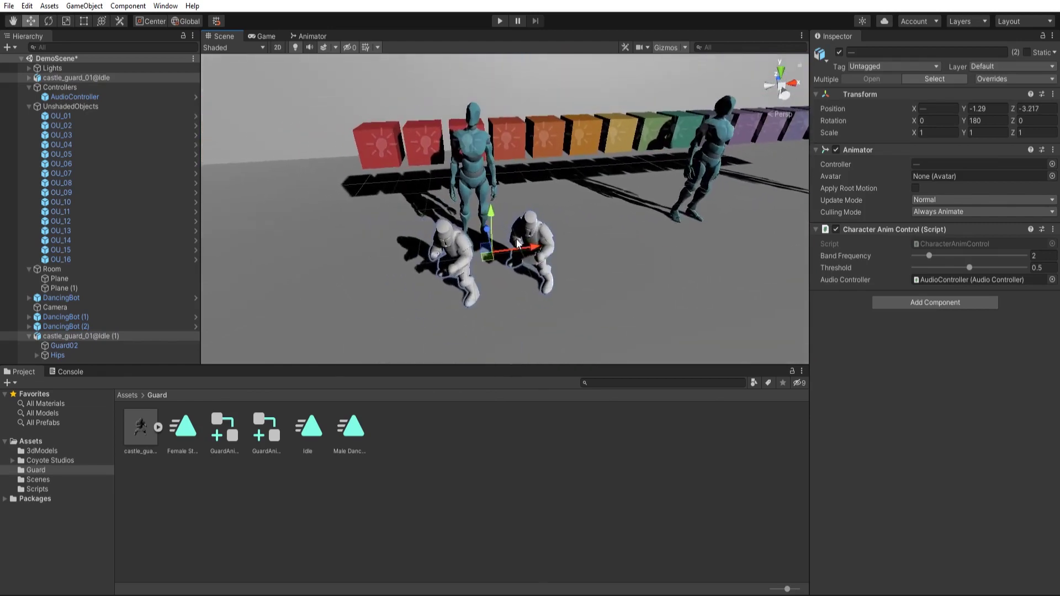
pyautogui.moveTo(518, 243); pyautogui.dragTo(524, 241)
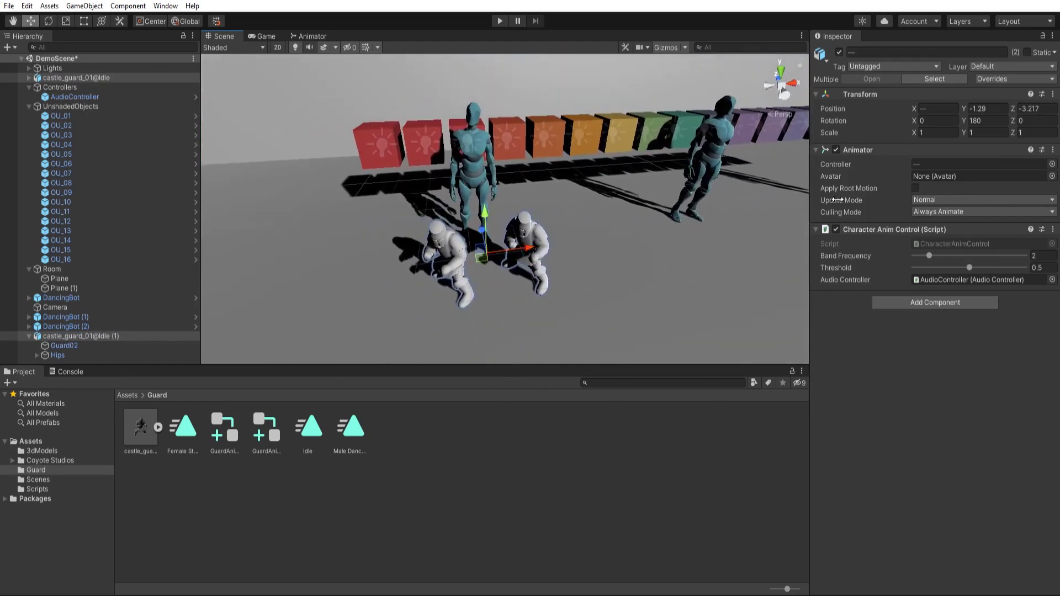